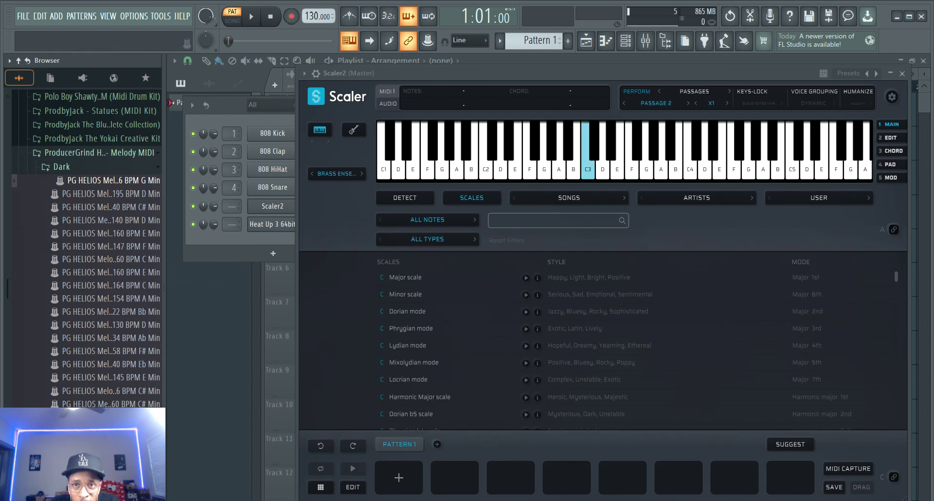
- Enable performance playback as an Arpeggio using the Down/Up Repeat pattern
{"action": "left_click", "coordinate": [636, 92]}
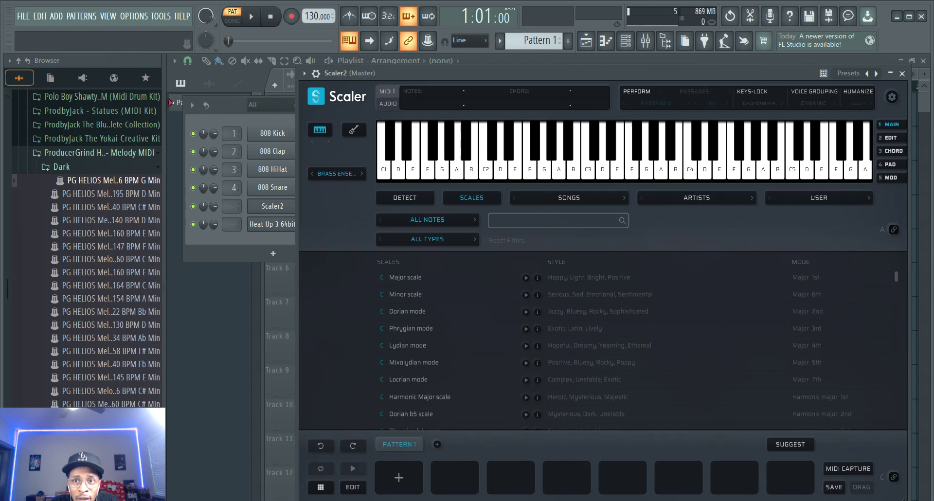
{"action": "left_click", "coordinate": [694, 92]}
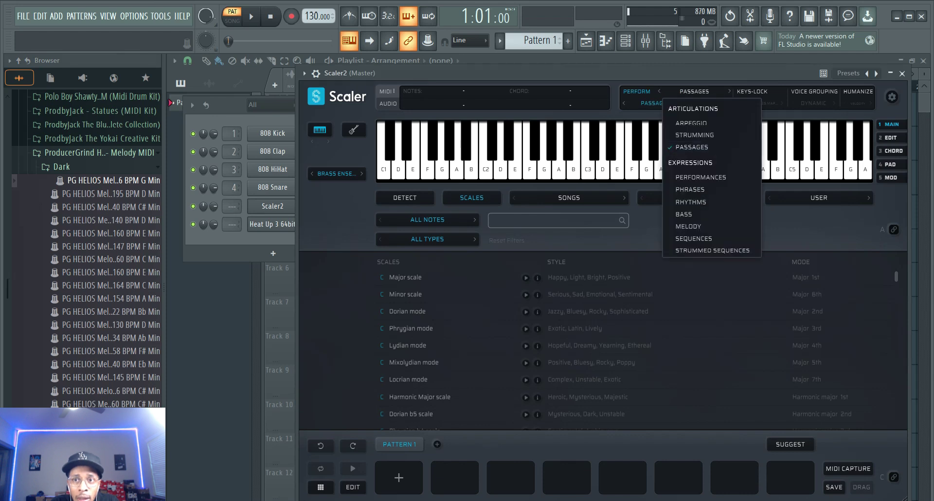
{"action": "left_click", "coordinate": [691, 123]}
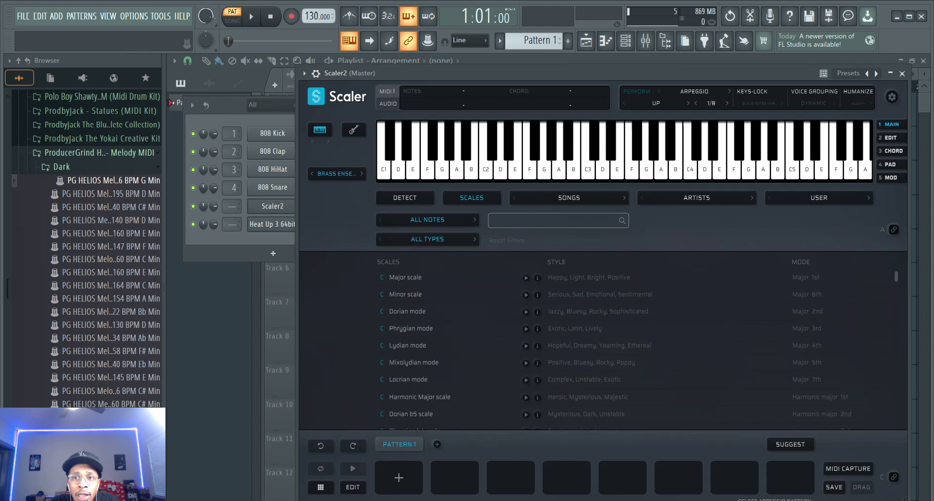
{"action": "left_click", "coordinate": [656, 103]}
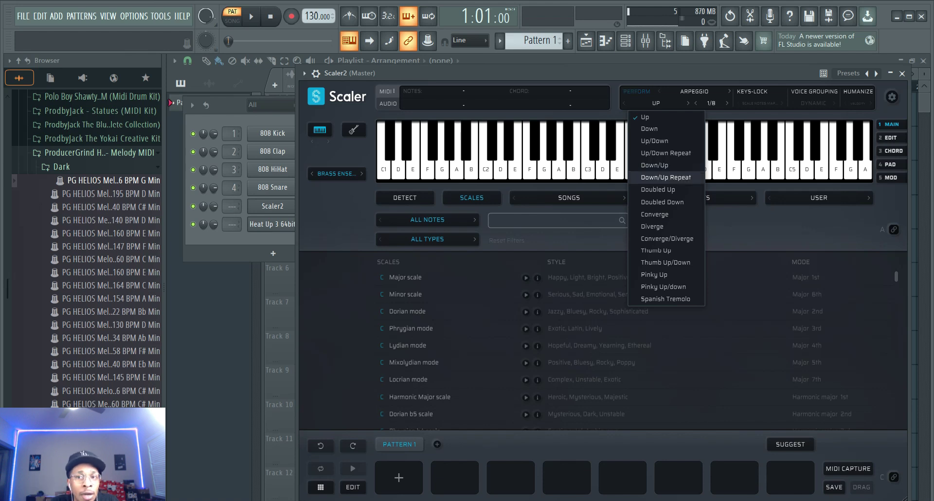
{"action": "left_click", "coordinate": [665, 177]}
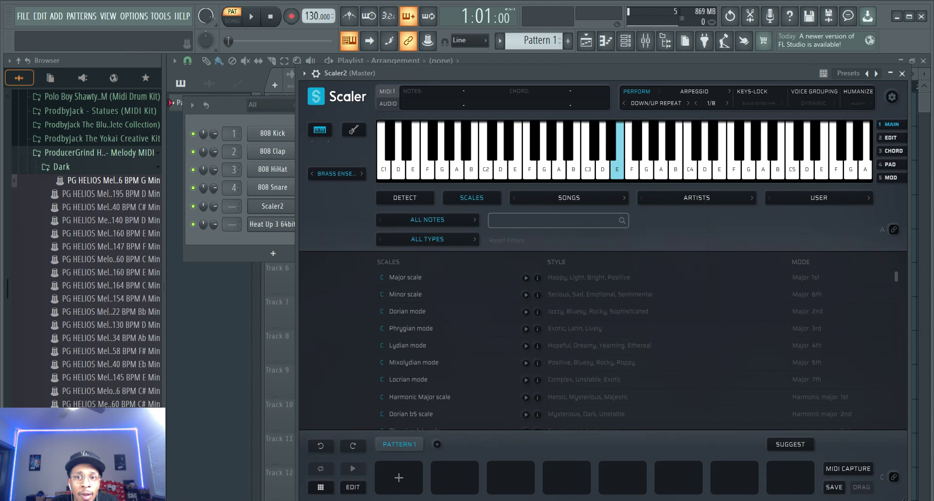
- Load the C Major scale's chords and switch the instrument sound to the Detroit synth
{"action": "left_click", "coordinate": [406, 277]}
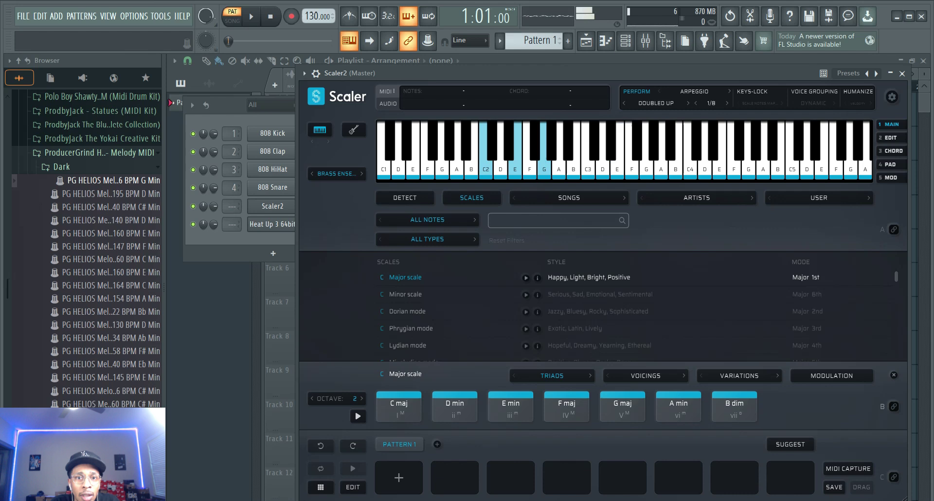
{"action": "left_click", "coordinate": [336, 174]}
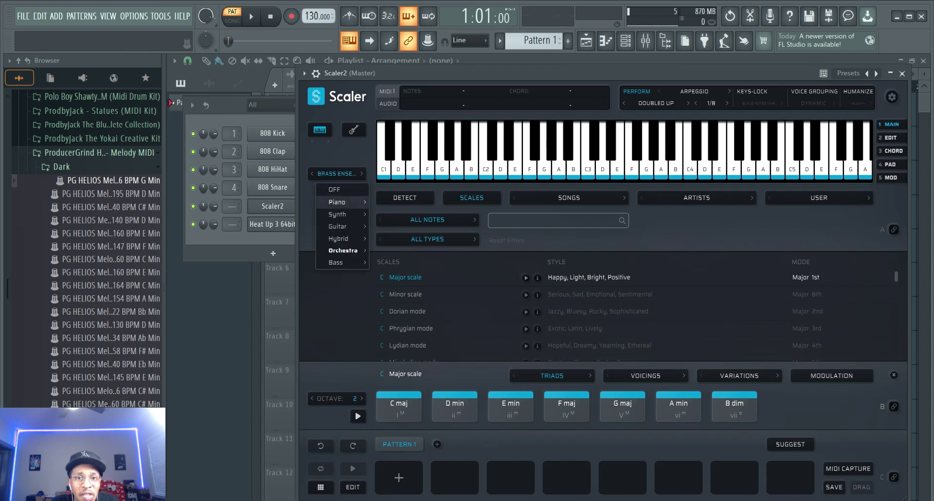
{"action": "mouse_move", "coordinate": [341, 214]}
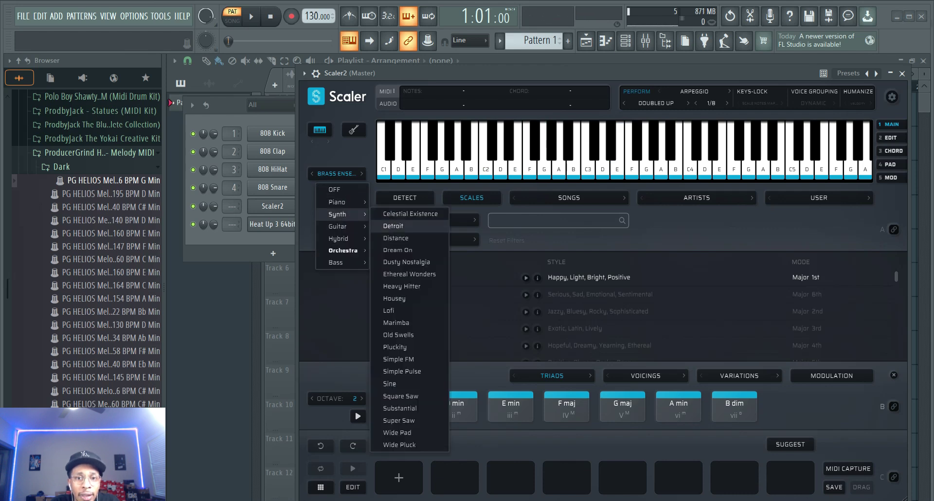
{"action": "left_click", "coordinate": [393, 225]}
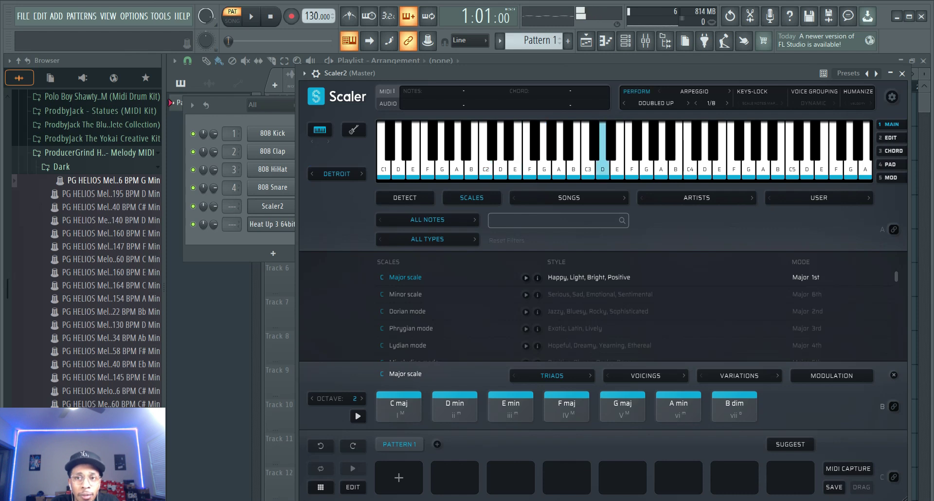
- Try the Doubled Down and Converge arpeggio patterns
{"action": "left_click", "coordinate": [656, 103]}
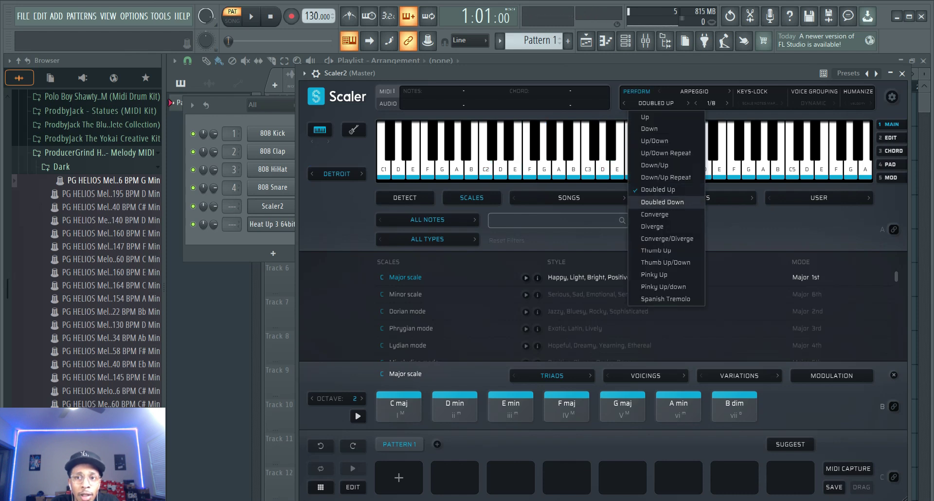
{"action": "left_click", "coordinate": [662, 202]}
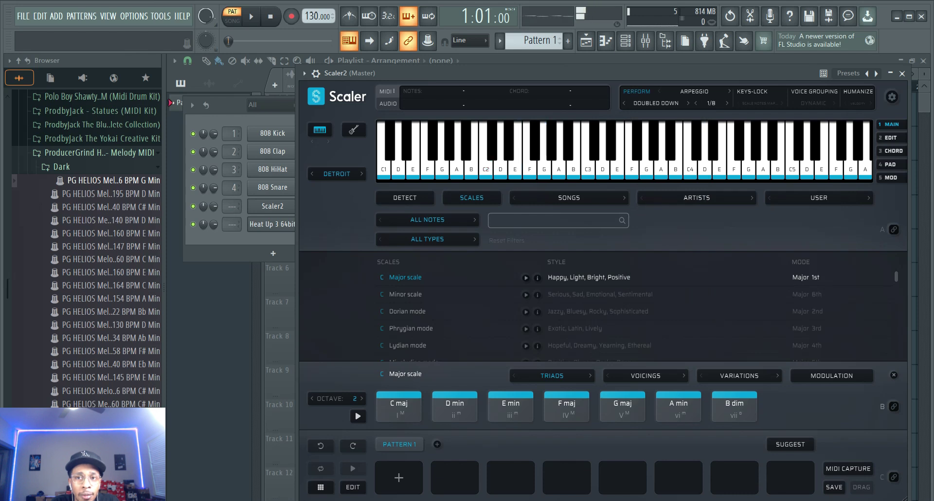
{"action": "left_click", "coordinate": [656, 103]}
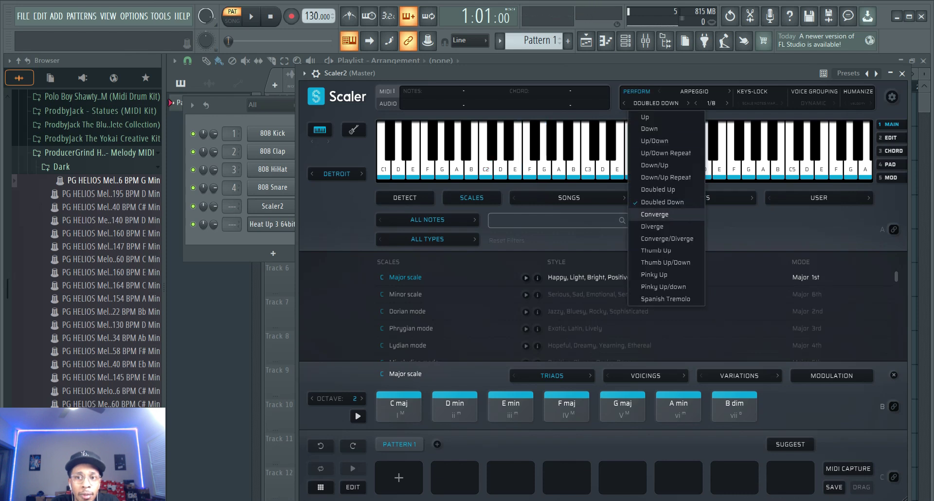
{"action": "left_click", "coordinate": [654, 214]}
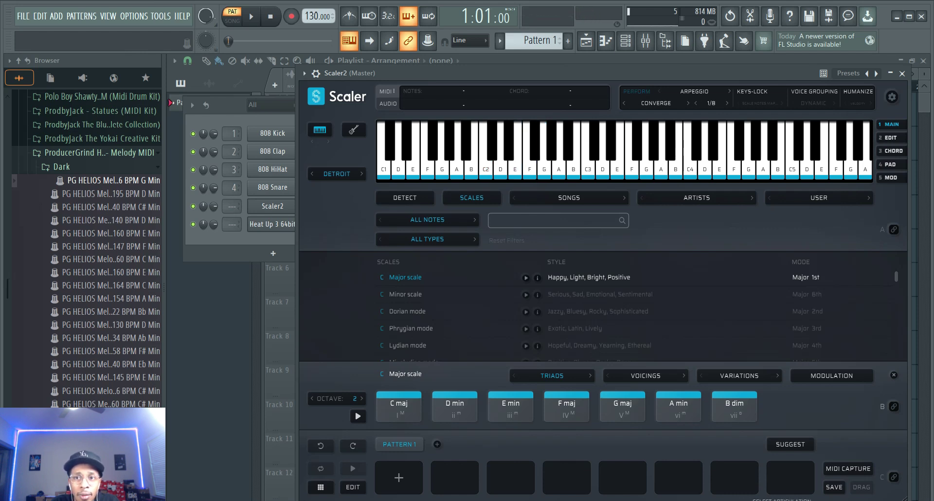
- Try a 1/16 arpeggio timing and return it to 1/8
{"action": "left_click", "coordinate": [711, 103]}
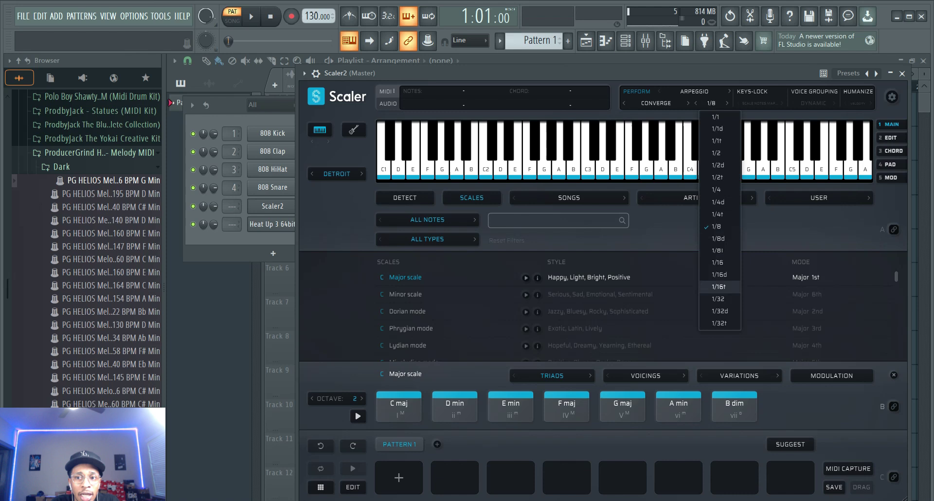
{"action": "left_click", "coordinate": [717, 262]}
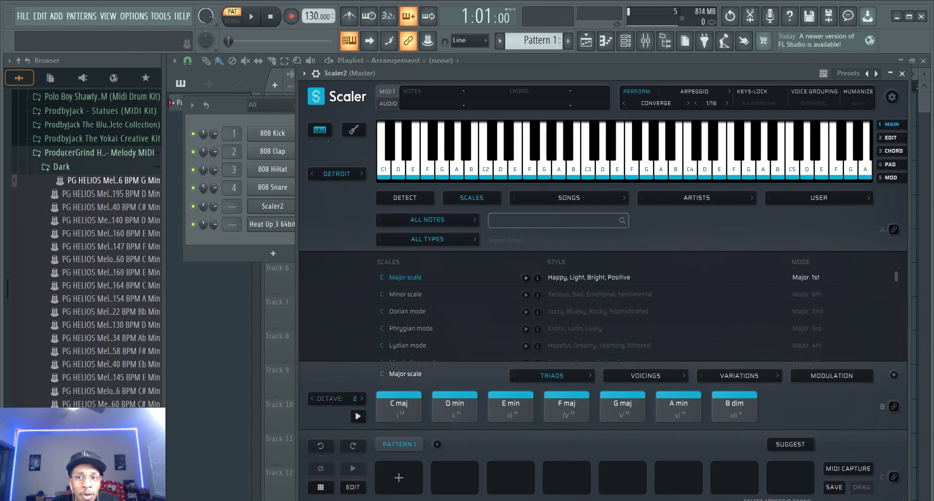
{"action": "left_click", "coordinate": [712, 103]}
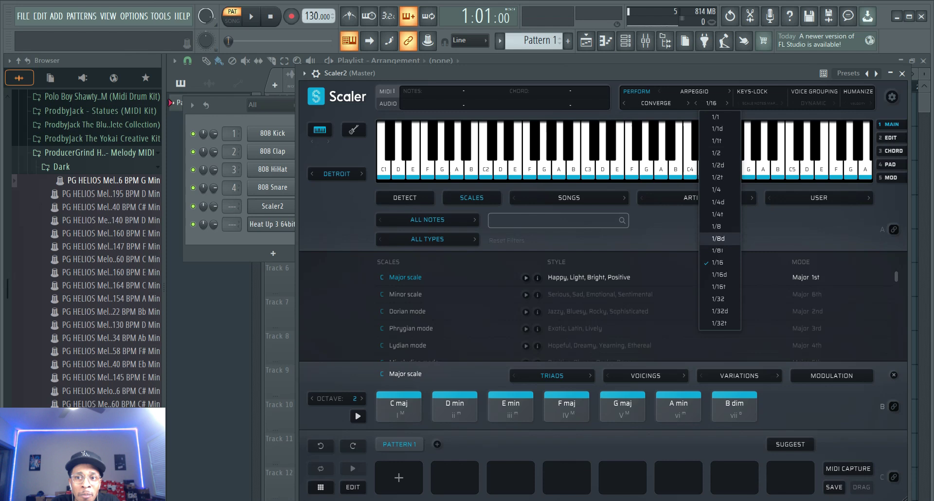
{"action": "left_click", "coordinate": [718, 226]}
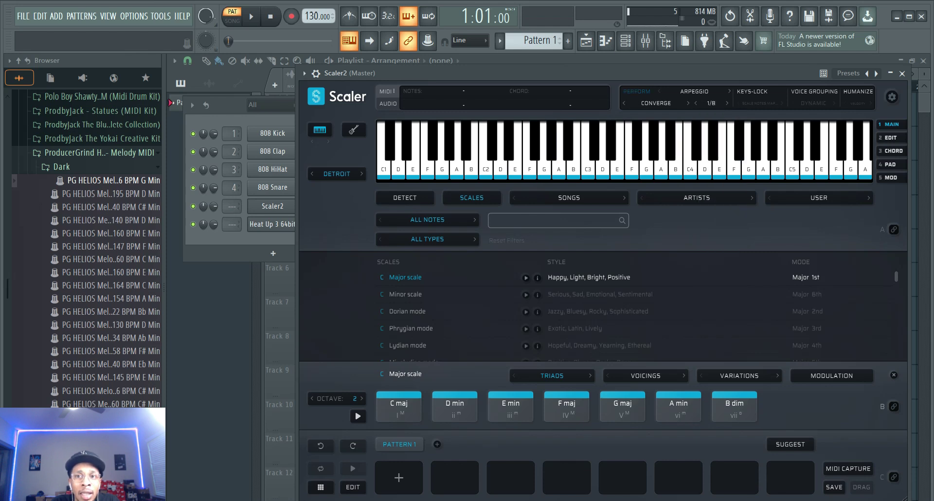
- Try the Diverge, Converge/Diverge and Thumb Up/Down arpeggio patterns
{"action": "left_click", "coordinate": [656, 104]}
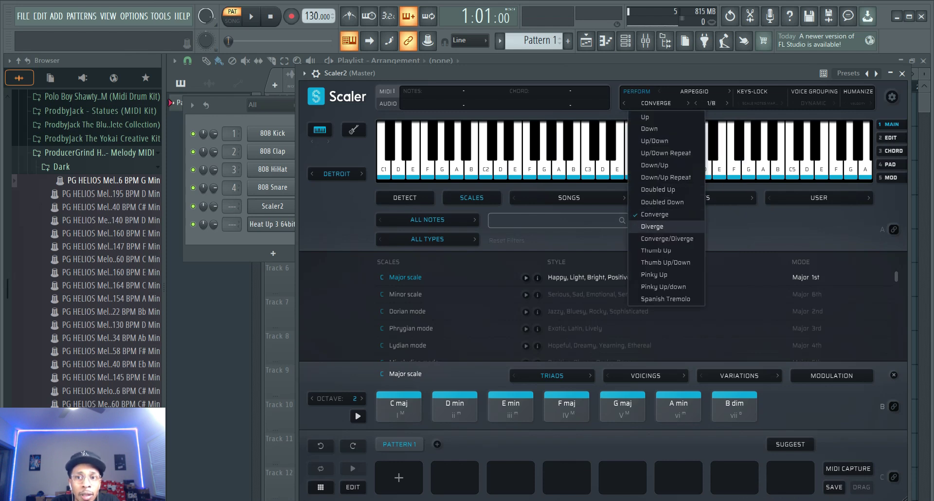
{"action": "left_click", "coordinate": [652, 227]}
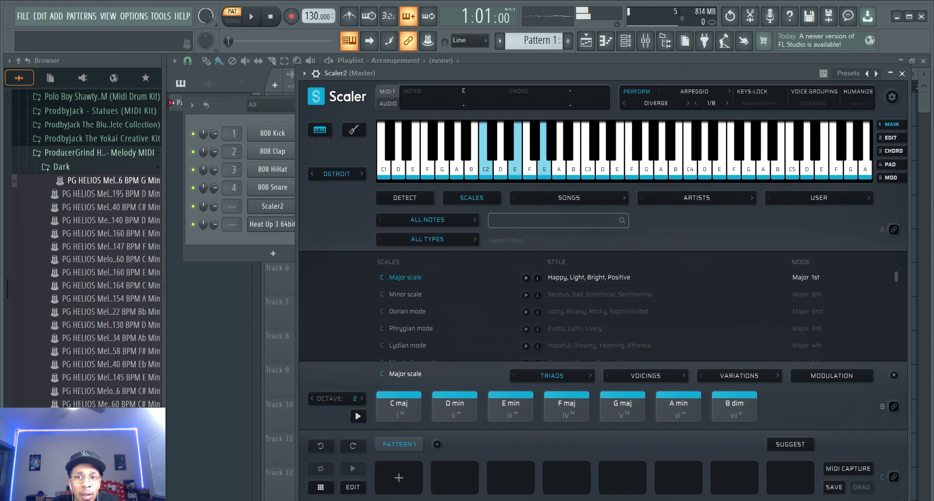
{"action": "left_click", "coordinate": [688, 103]}
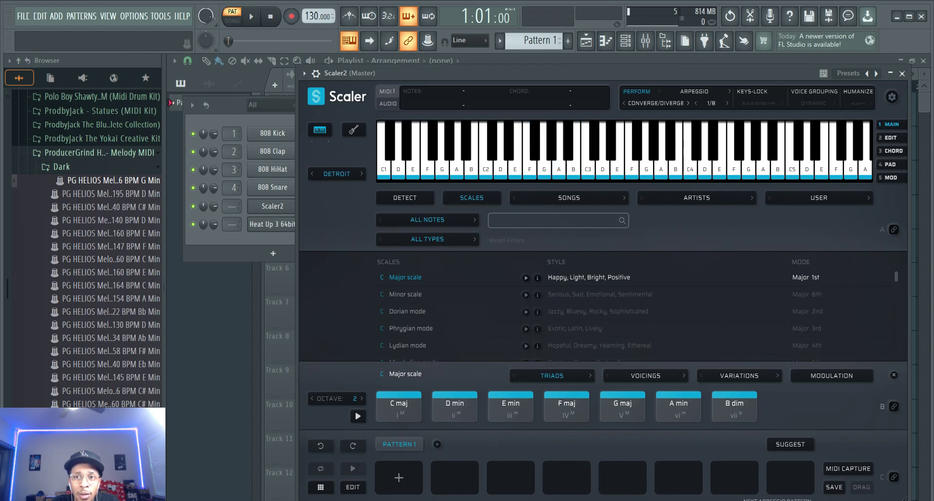
{"action": "left_click", "coordinate": [687, 103]}
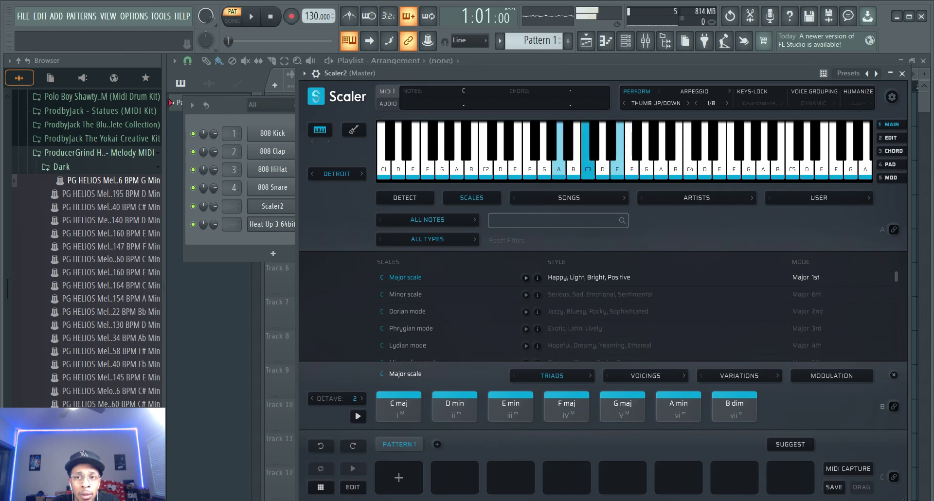
- Try the Pinky Up/Down arpeggio pattern and set the pattern to Spanish Tremolo
{"action": "left_click", "coordinate": [656, 103]}
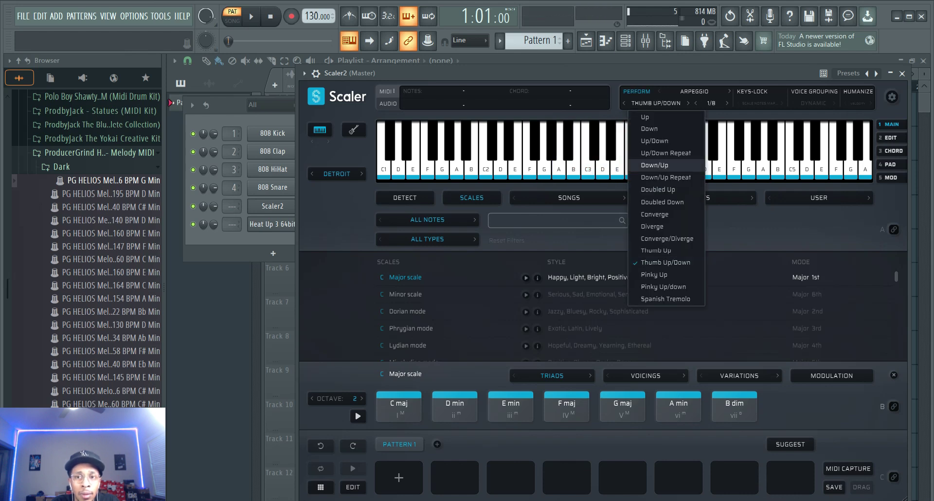
{"action": "left_click", "coordinate": [655, 275]}
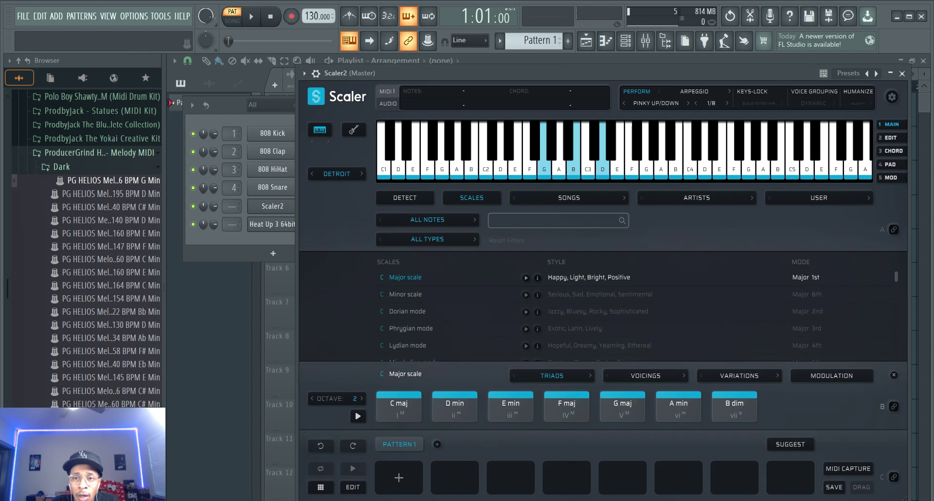
{"action": "left_click", "coordinate": [656, 103]}
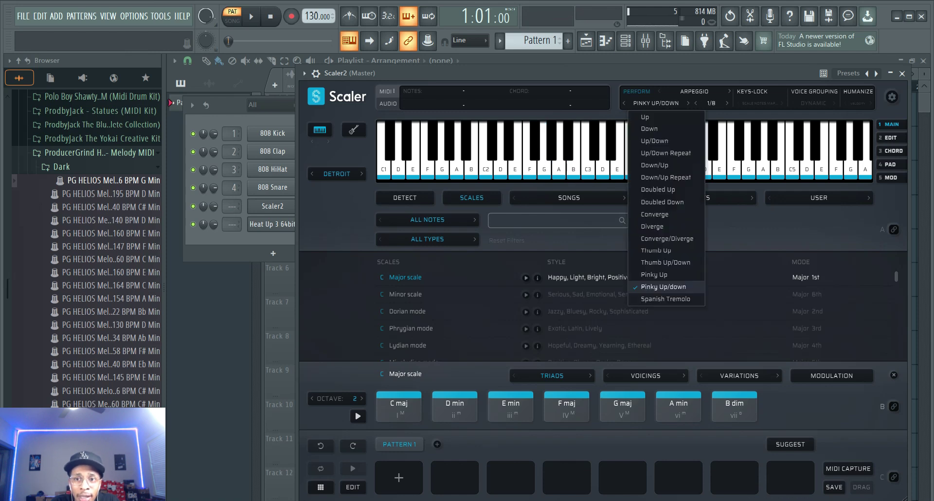
{"action": "left_click", "coordinate": [665, 298]}
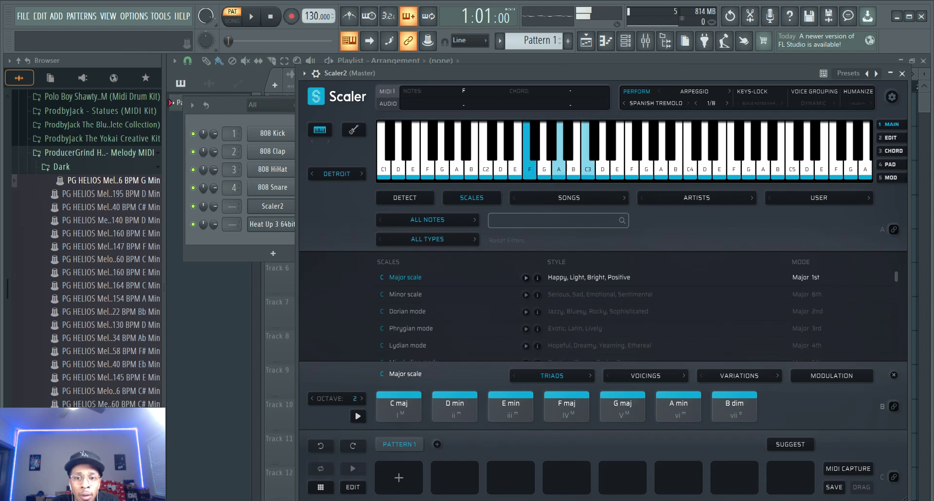
- Change the scale chords from triads to 7ths and load the Chill 1 song chord set
{"action": "left_click", "coordinate": [590, 376]}
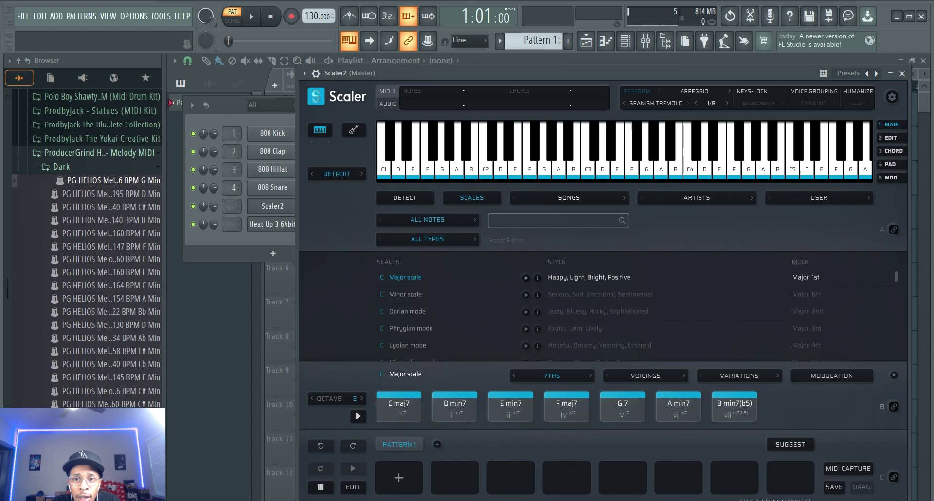
{"action": "left_click", "coordinate": [568, 197]}
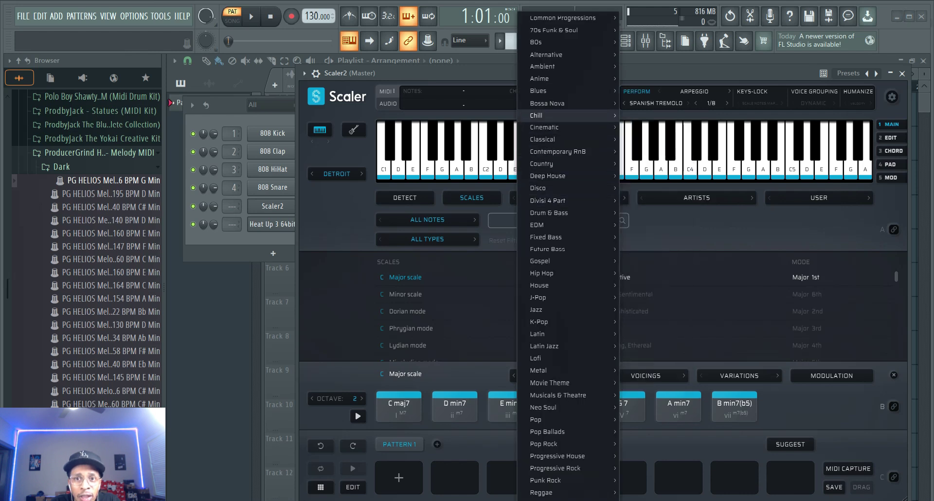
{"action": "mouse_move", "coordinate": [537, 116]}
{"action": "left_click", "coordinate": [641, 115]}
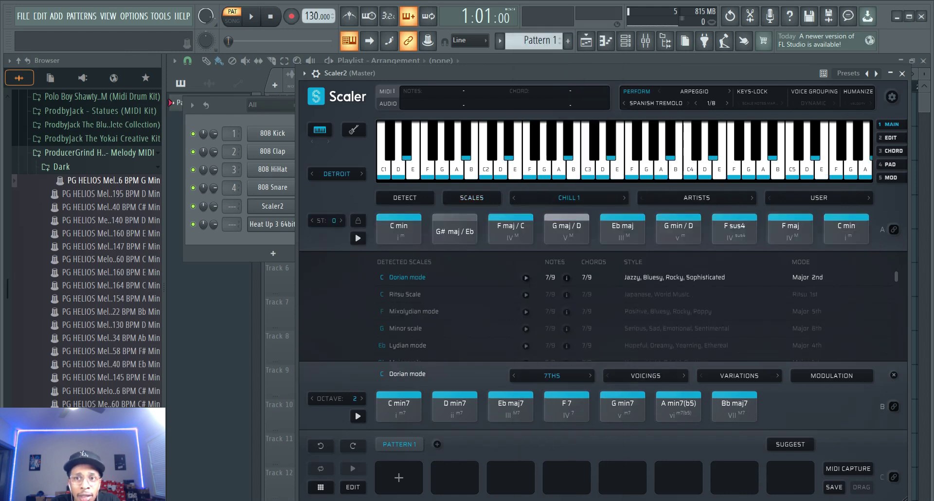
- Turn off performance playback and audition chords while advancing the song chord set to Chill 3
{"action": "left_click", "coordinate": [636, 92]}
{"action": "left_click", "coordinate": [510, 229]}
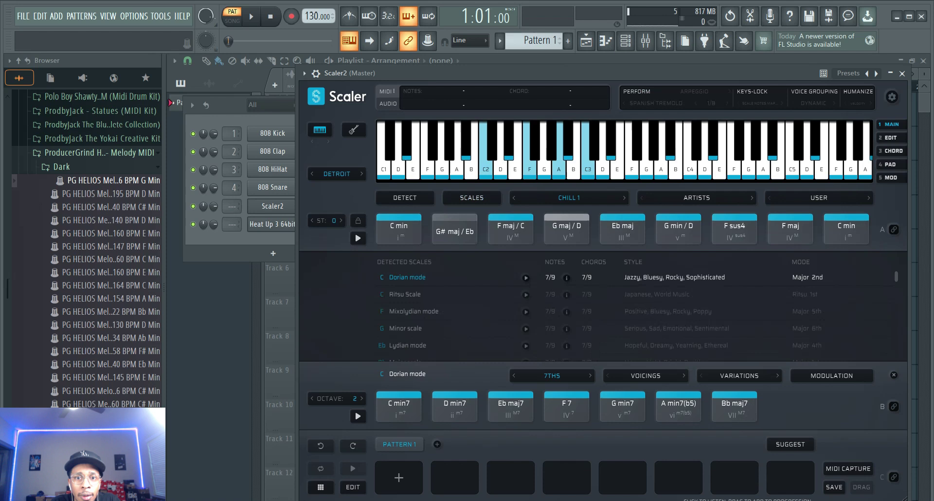
{"action": "left_click", "coordinate": [399, 229]}
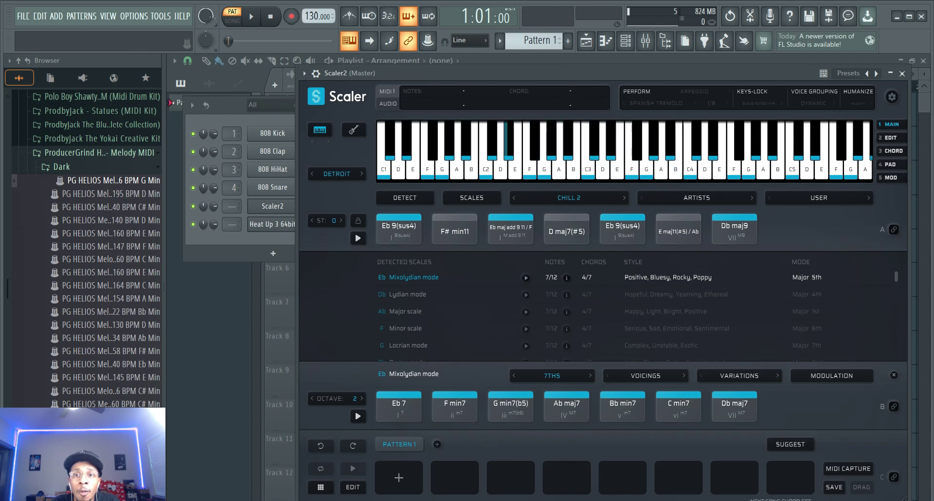
{"action": "left_click", "coordinate": [624, 197]}
{"action": "left_click", "coordinate": [399, 228]}
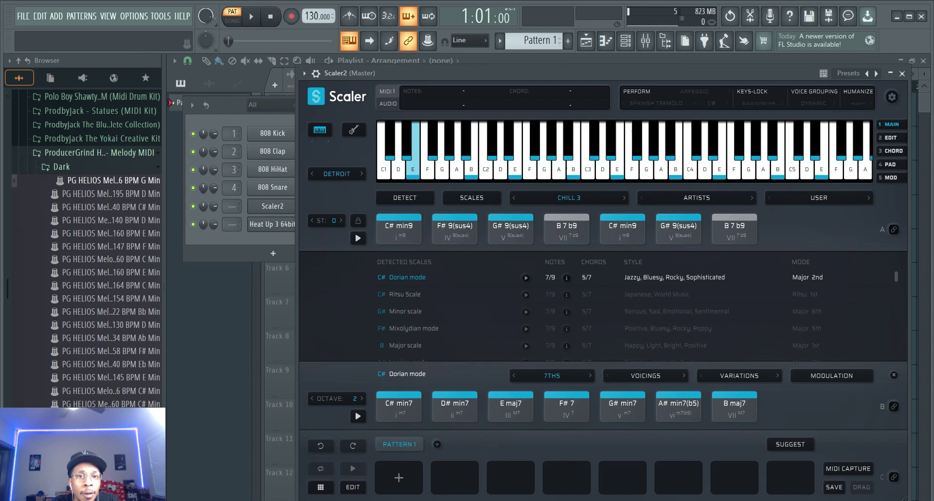
- Change the instrument sound to the Distance synth
{"action": "left_click", "coordinate": [336, 174]}
{"action": "mouse_move", "coordinate": [341, 214]}
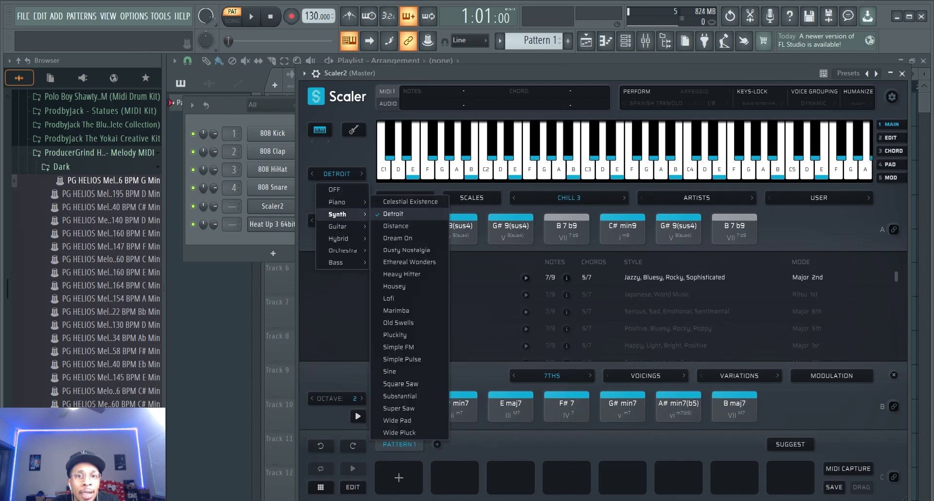
{"action": "left_click", "coordinate": [394, 227]}
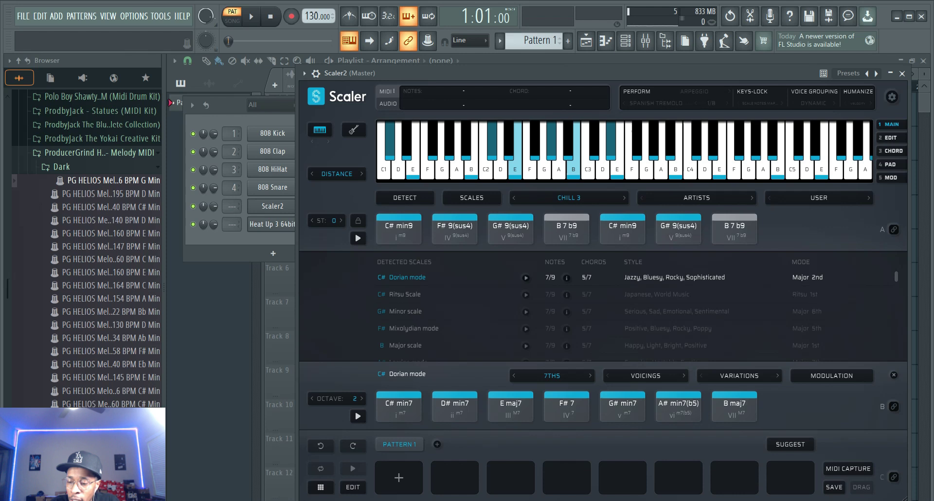
- Load the Country 1 song chord set from the Country genre
{"action": "left_click", "coordinate": [568, 197]}
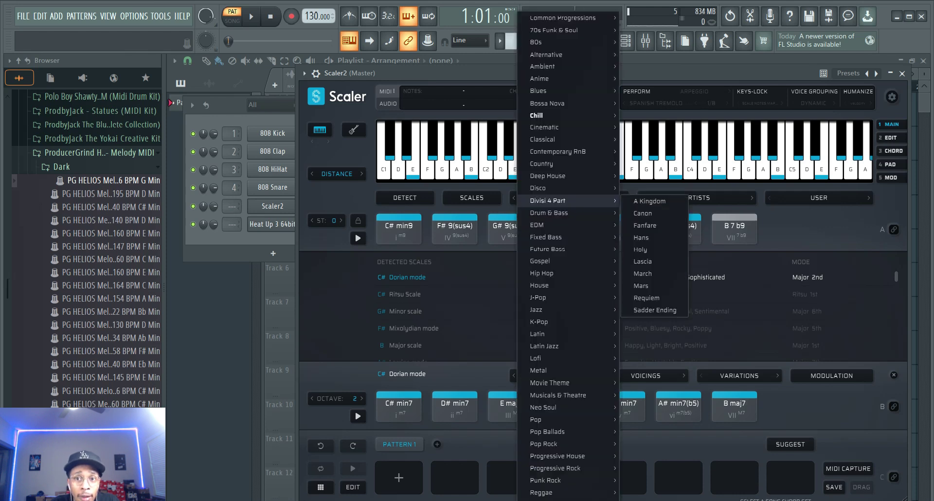
{"action": "mouse_move", "coordinate": [559, 163]}
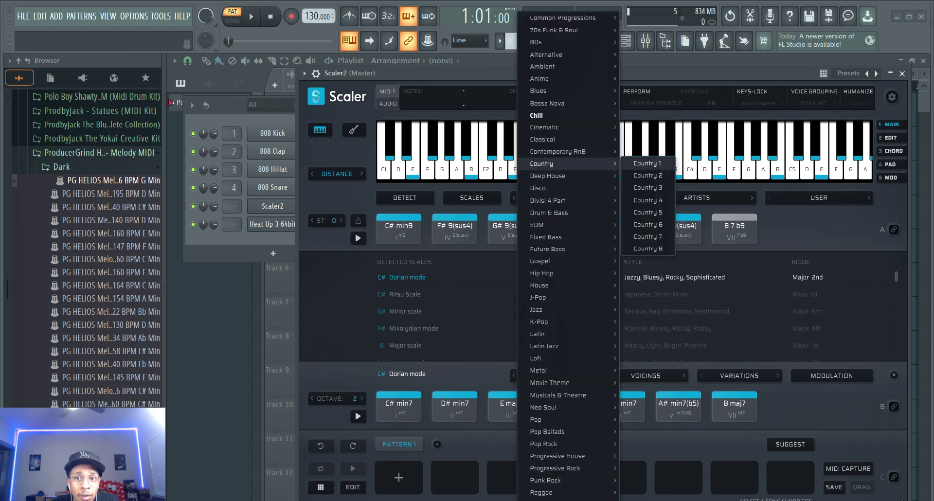
{"action": "left_click", "coordinate": [647, 163]}
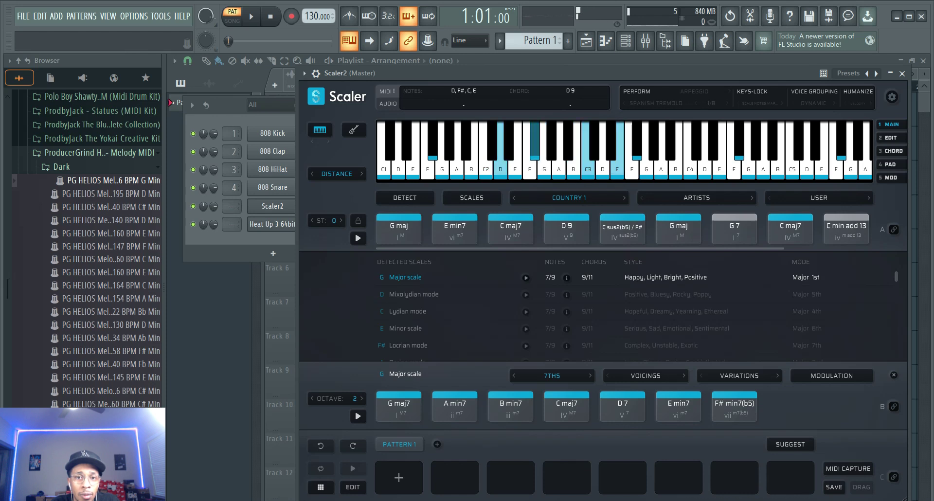
- Change the instrument sound to the Acoustic Guitar
{"action": "left_click", "coordinate": [336, 173]}
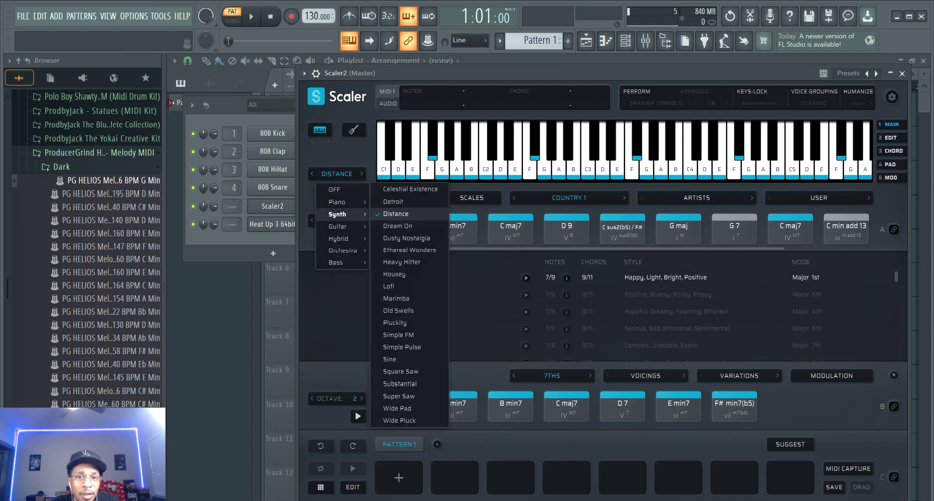
{"action": "mouse_move", "coordinate": [343, 226]}
{"action": "left_click", "coordinate": [405, 226]}
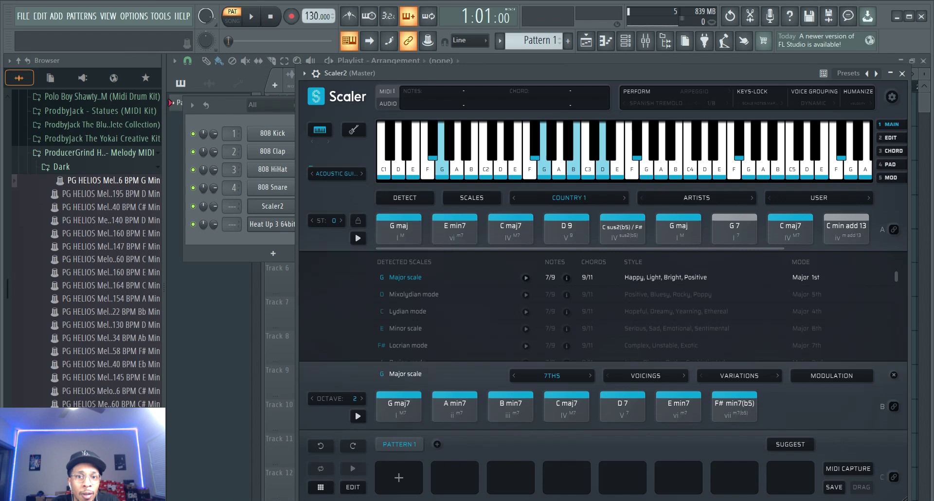
{"action": "left_click", "coordinate": [405, 226]}
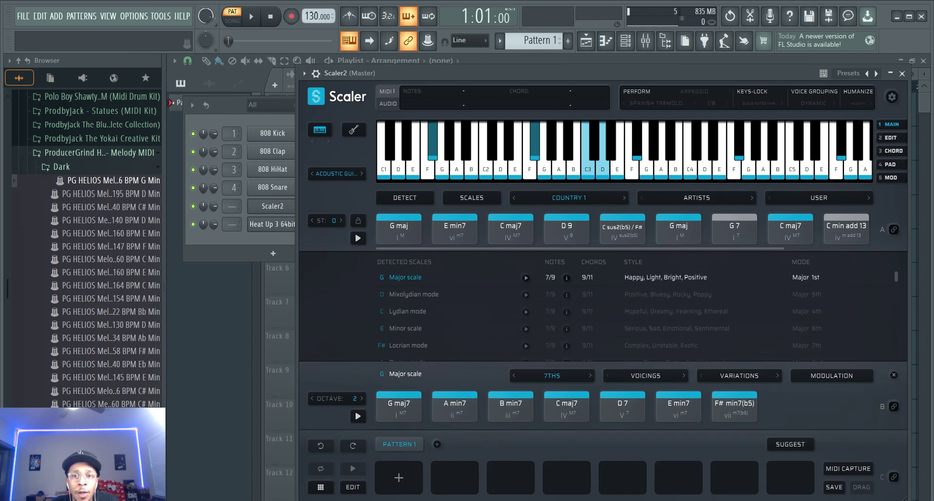
- Browse the song genres, including Alternative and Common Progressions, and load the Progressive Rock 1 chord set
{"action": "left_click", "coordinate": [570, 197]}
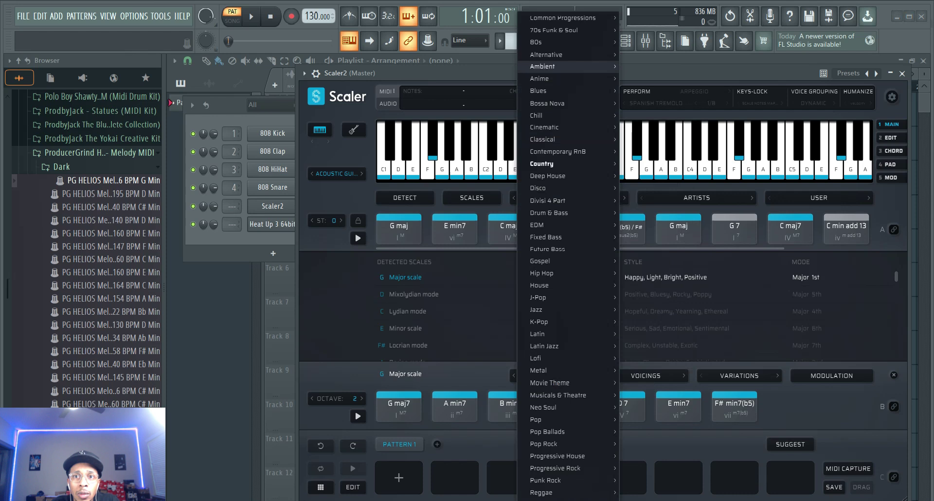
{"action": "mouse_move", "coordinate": [546, 54]}
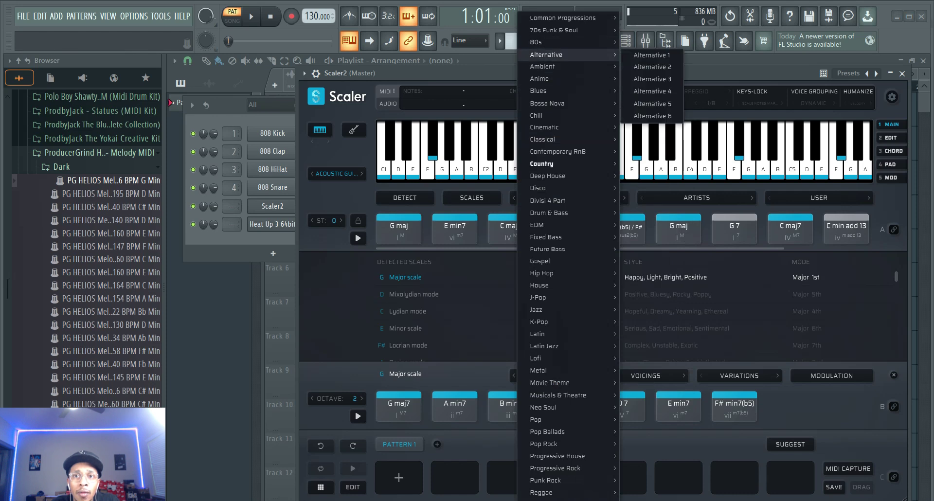
{"action": "mouse_move", "coordinate": [563, 17]}
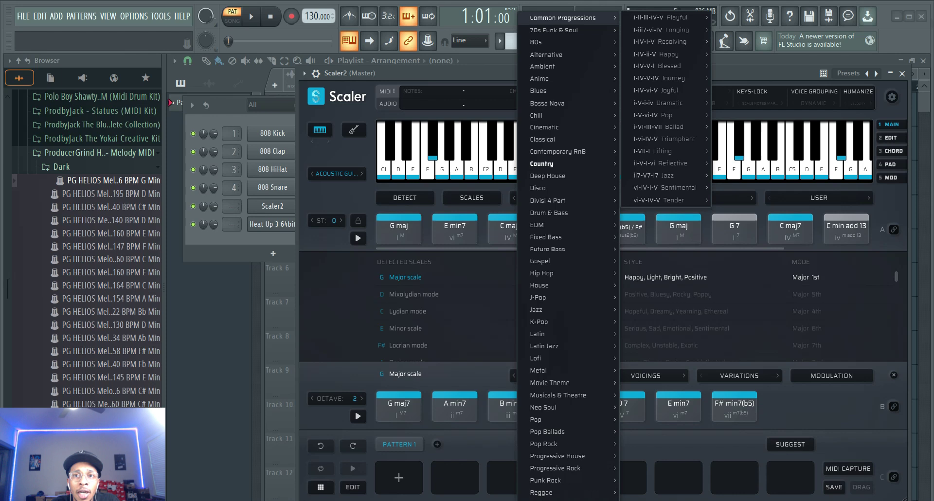
{"action": "mouse_move", "coordinate": [539, 78]}
{"action": "mouse_move", "coordinate": [547, 103]}
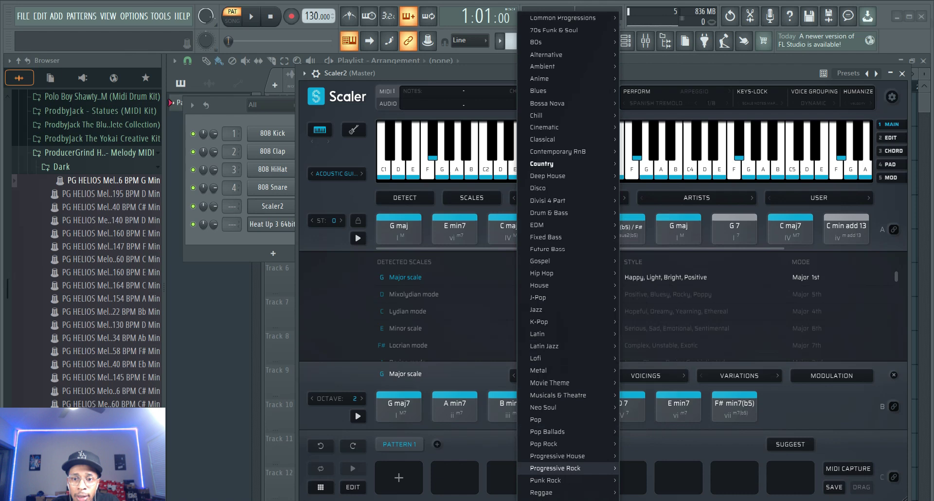
{"action": "mouse_move", "coordinate": [568, 499]}
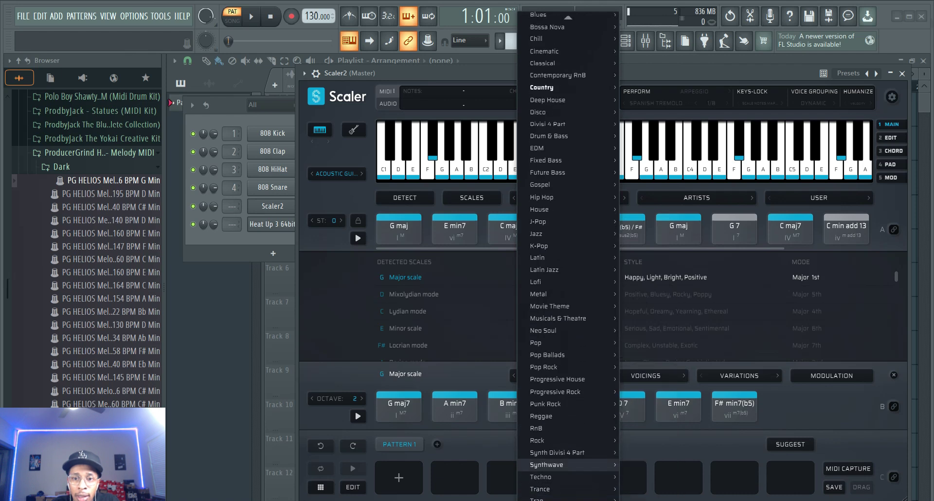
{"action": "mouse_move", "coordinate": [555, 392]}
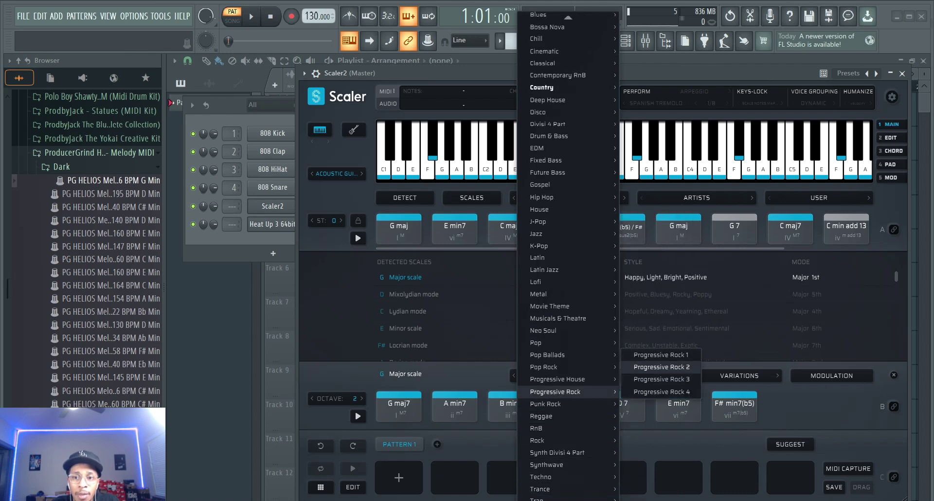
{"action": "left_click", "coordinate": [661, 355]}
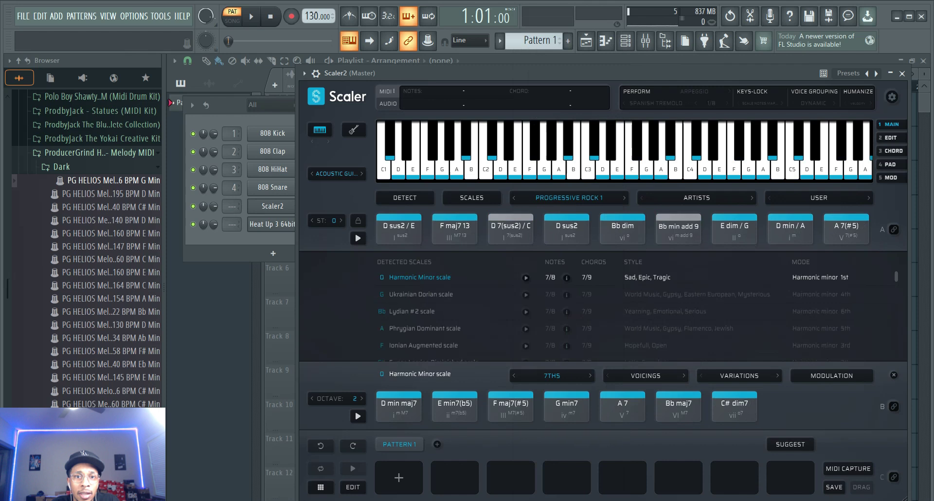
- Change the instrument sound to the Electric Guitar
{"action": "left_click", "coordinate": [335, 174]}
{"action": "mouse_move", "coordinate": [341, 226]}
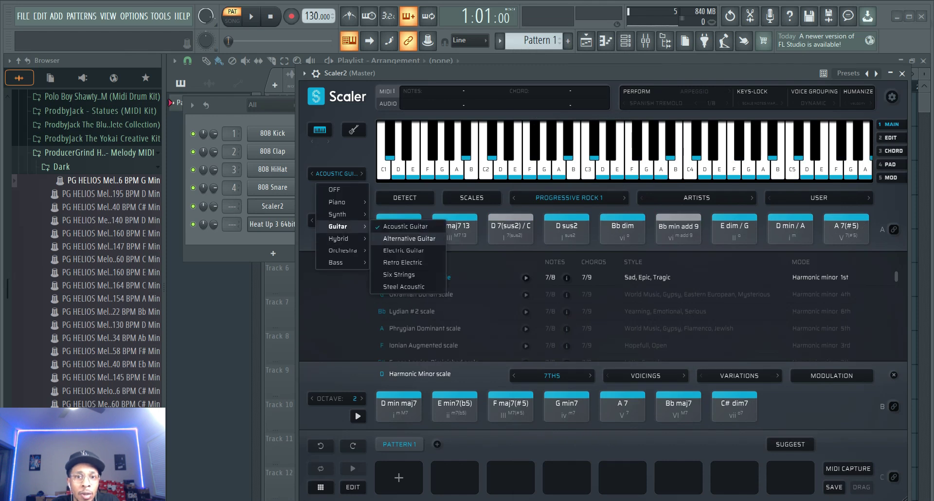
{"action": "left_click", "coordinate": [403, 250]}
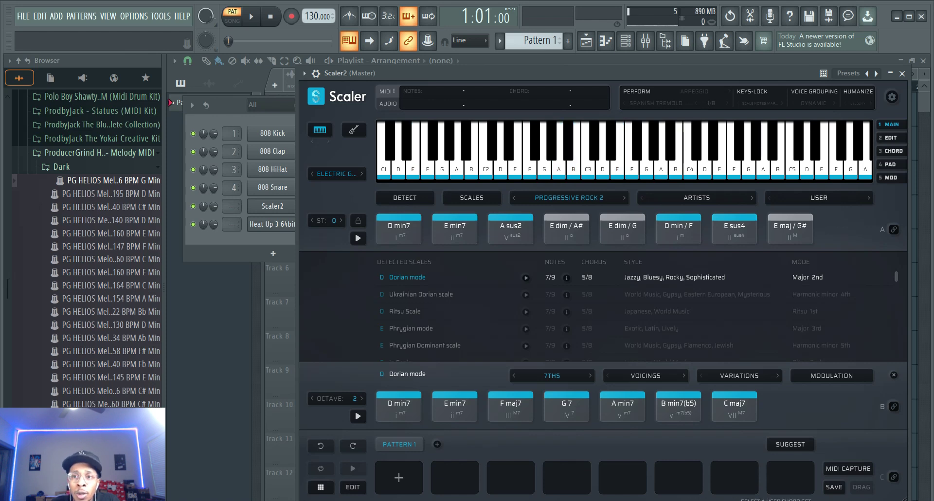
- Check the user chord sets and look through the list of artist chord sets
{"action": "left_click", "coordinate": [819, 197]}
{"action": "left_click", "coordinate": [818, 198]}
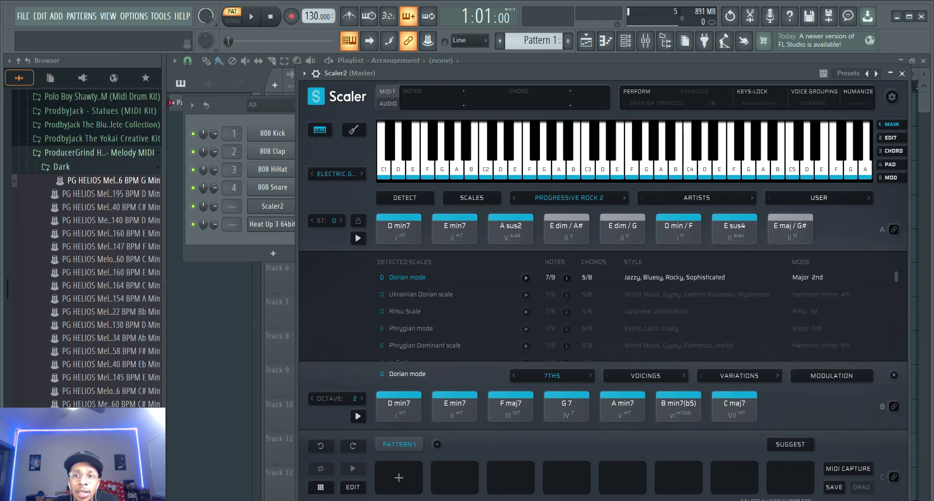
{"action": "left_click", "coordinate": [697, 198]}
{"action": "mouse_move", "coordinate": [696, 198]}
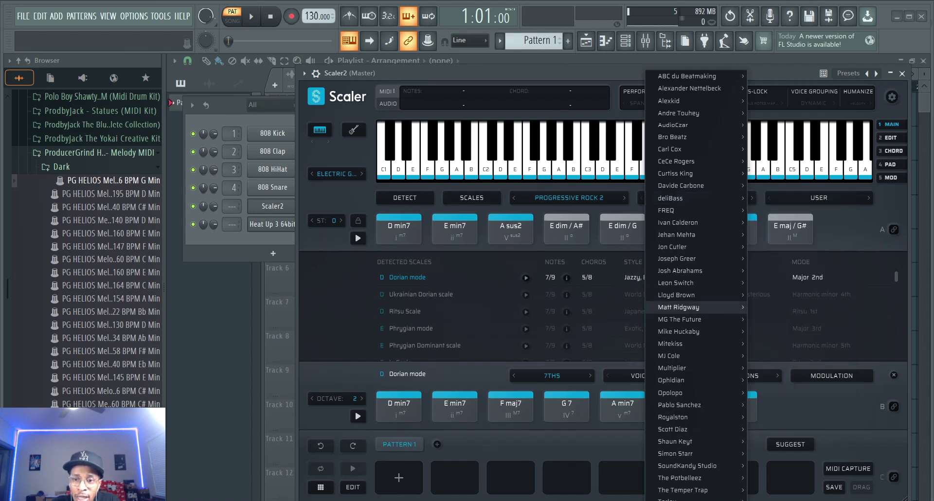
{"action": "mouse_move", "coordinate": [681, 490]}
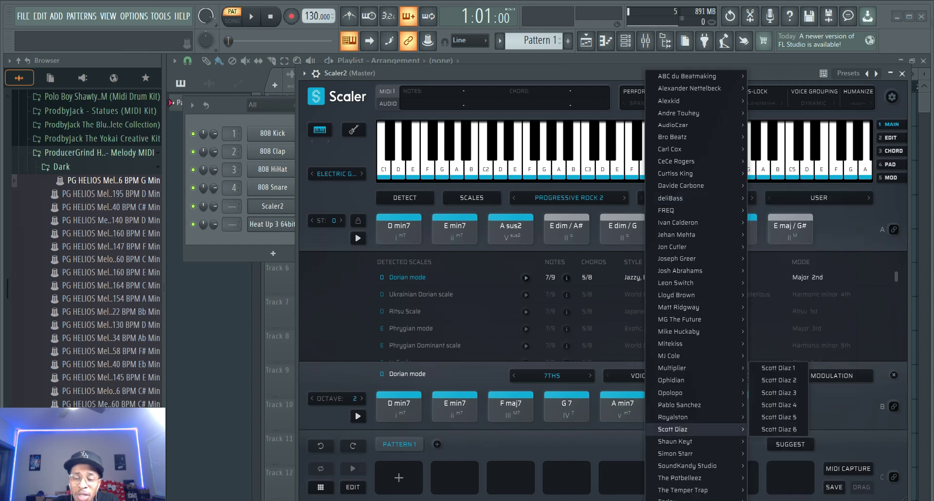
{"action": "key", "text": "Escape"}
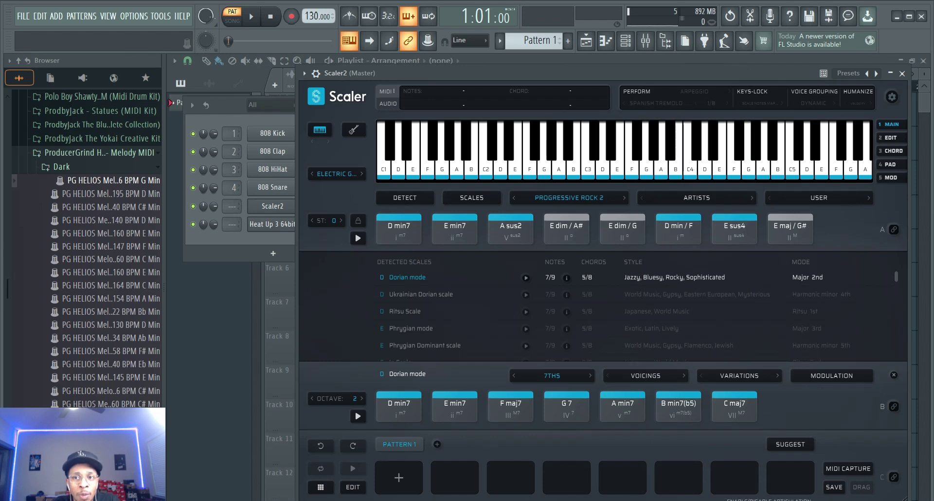
- Turn on performance playback and set it to the Bass expression with the Triplet Bass pattern Shuffle 1
{"action": "left_click", "coordinate": [637, 91]}
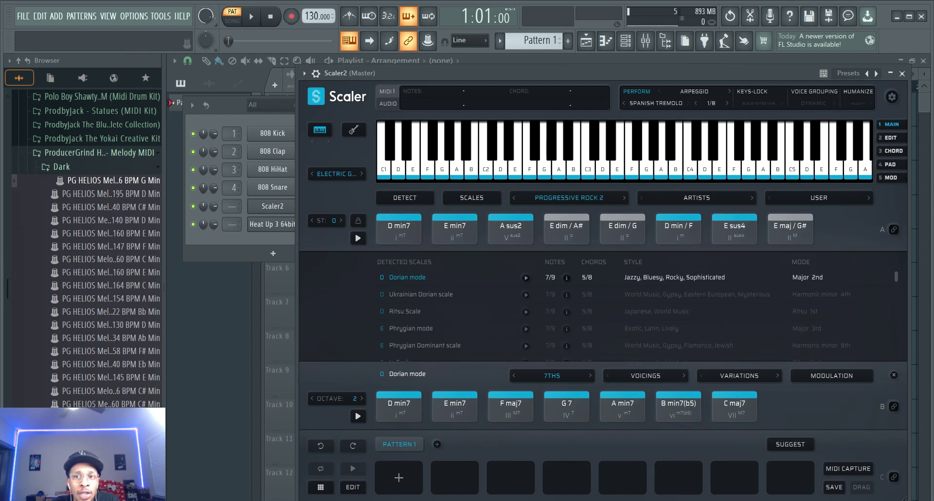
{"action": "left_click", "coordinate": [694, 91]}
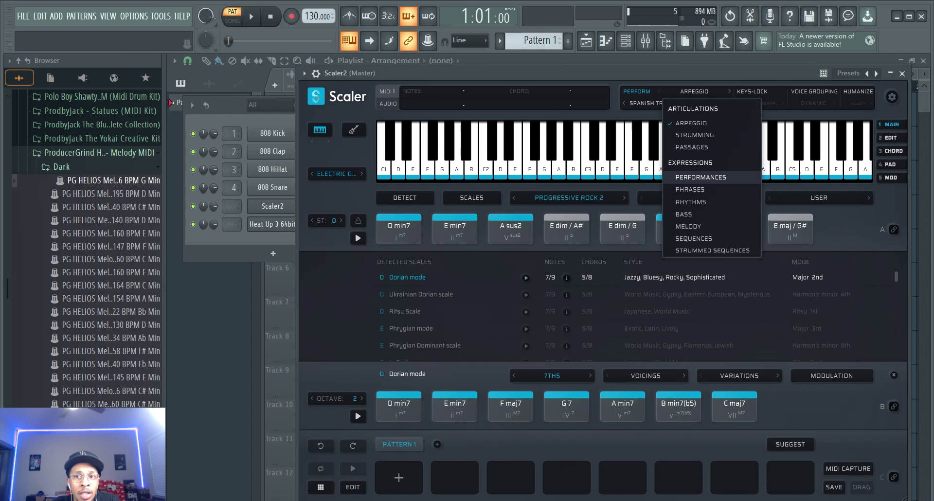
{"action": "left_click", "coordinate": [683, 214]}
{"action": "left_click", "coordinate": [648, 103]}
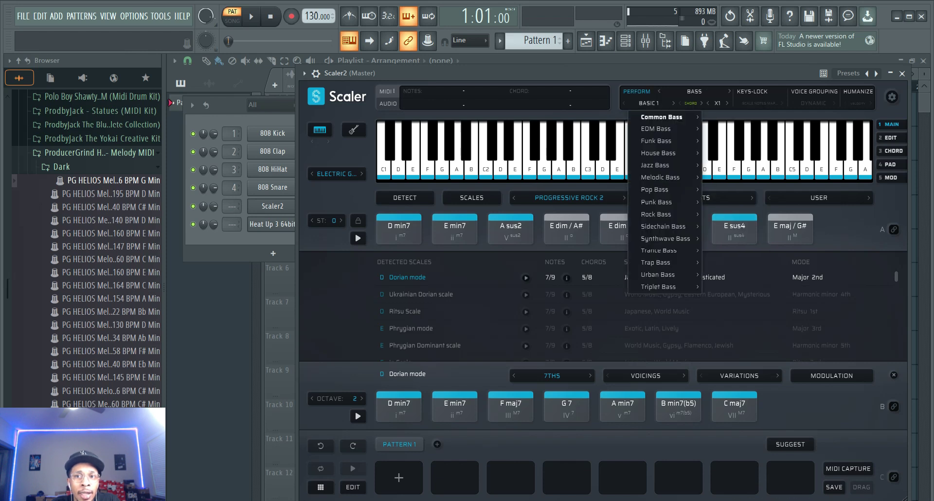
{"action": "mouse_move", "coordinate": [657, 263]}
{"action": "mouse_move", "coordinate": [658, 287]}
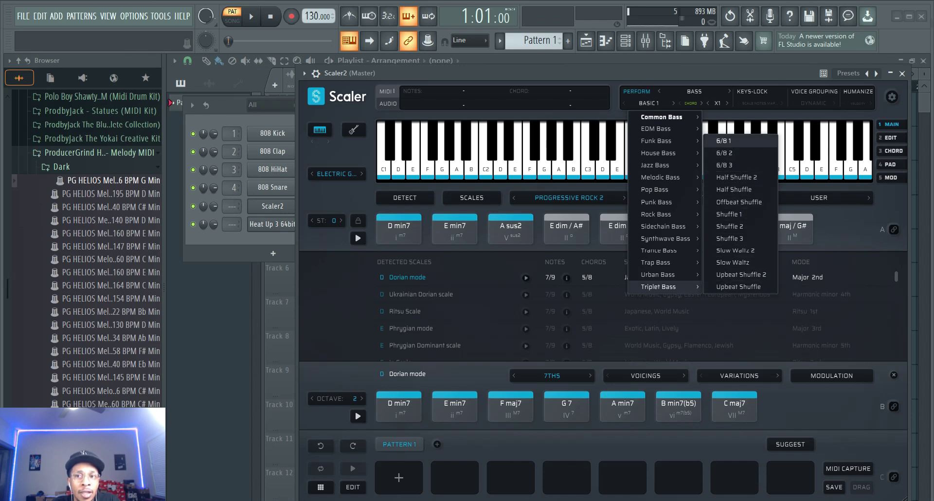
{"action": "left_click", "coordinate": [735, 214]}
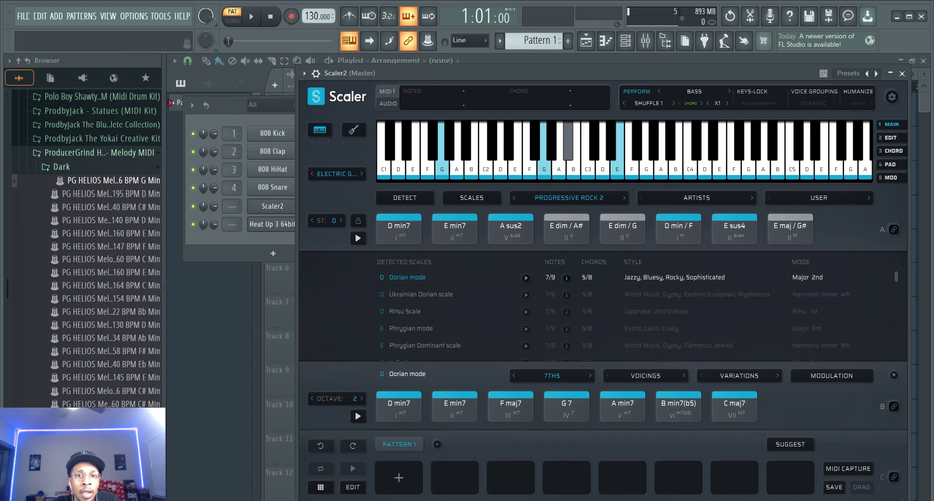
- Load the Chill 2 song chord set
{"action": "left_click", "coordinate": [570, 198]}
{"action": "mouse_move", "coordinate": [559, 188]}
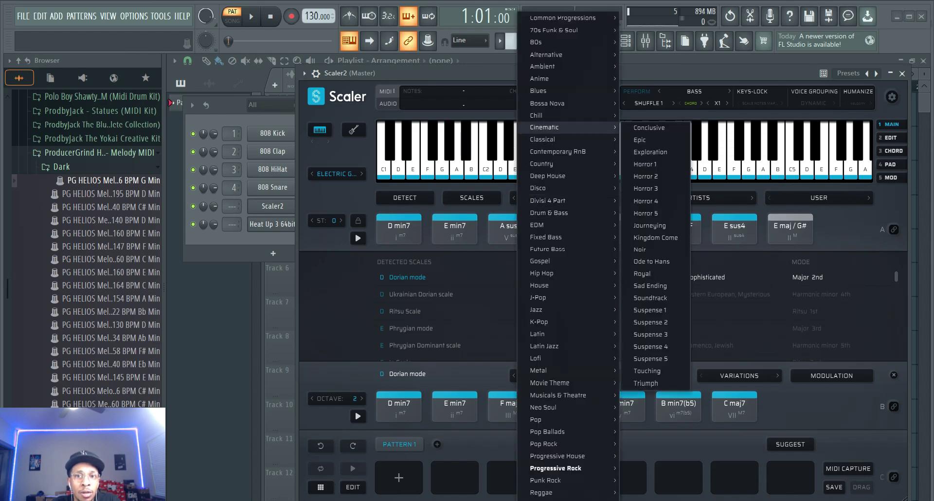
{"action": "mouse_move", "coordinate": [559, 116]}
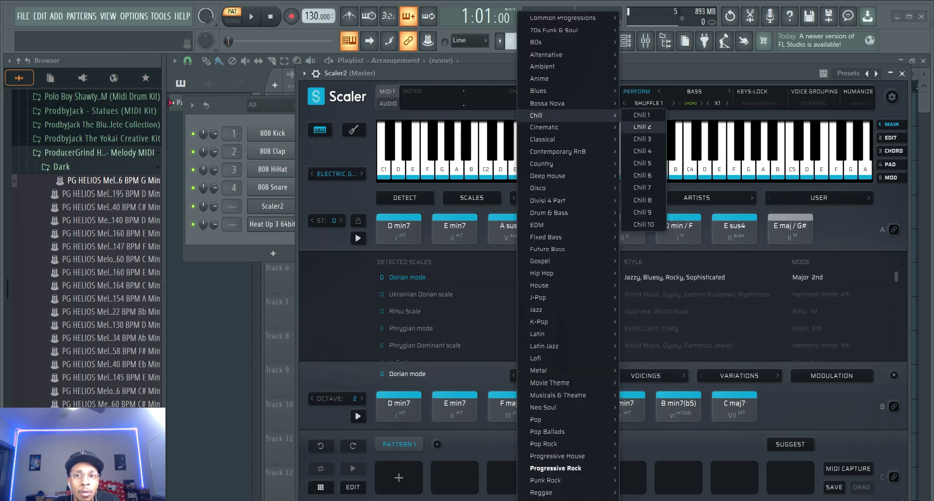
{"action": "left_click", "coordinate": [642, 127]}
- Change the instrument sound to Retro Bass and set the bass pattern to Upbeat Shuffle
{"action": "left_click", "coordinate": [337, 174]}
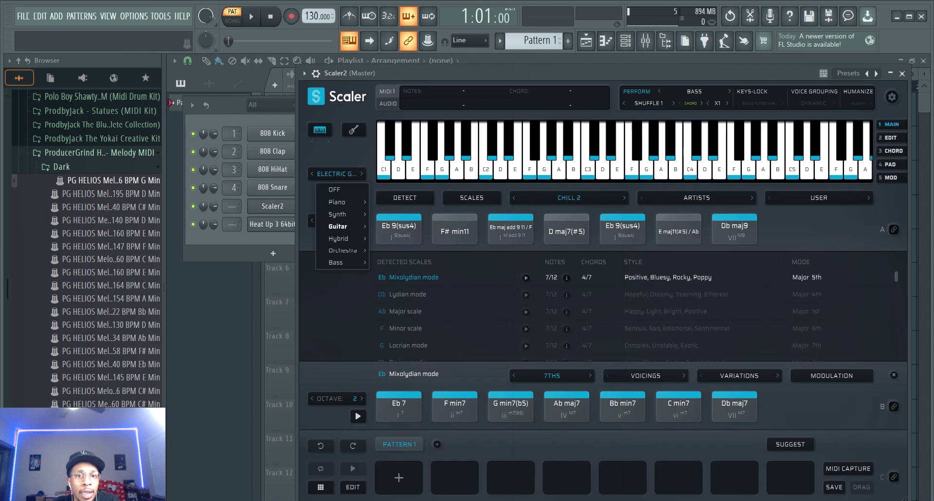
{"action": "mouse_move", "coordinate": [341, 262]}
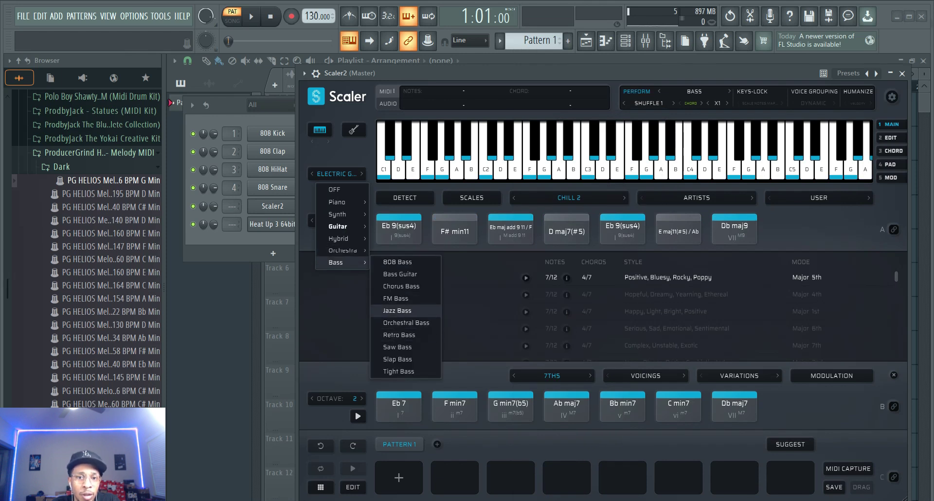
{"action": "left_click", "coordinate": [399, 334]}
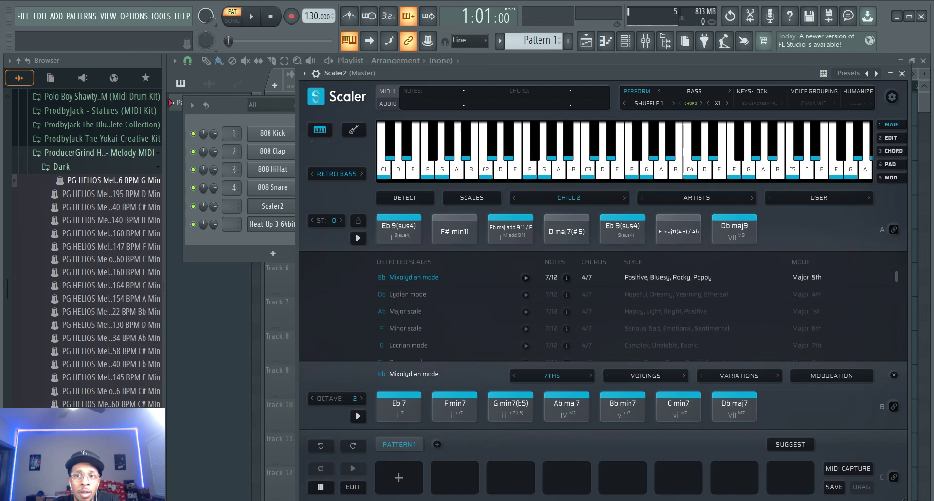
{"action": "left_click", "coordinate": [648, 103]}
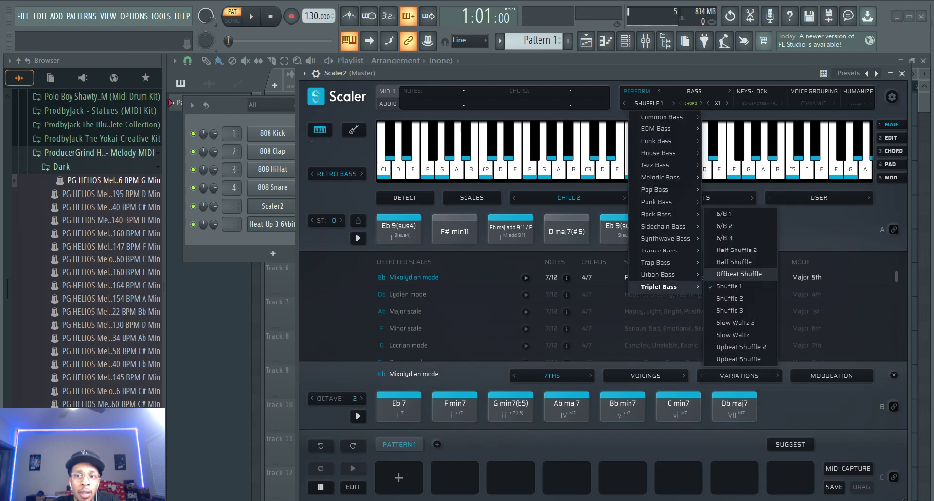
{"action": "left_click", "coordinate": [739, 359]}
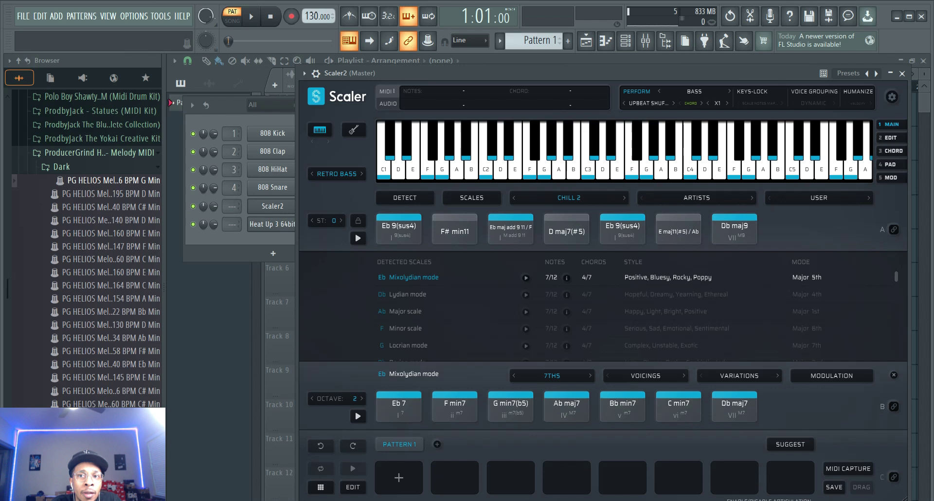
- Switch performance playback to the Melody expression and look through its Color, Common and Motif patterns
{"action": "left_click", "coordinate": [636, 91]}
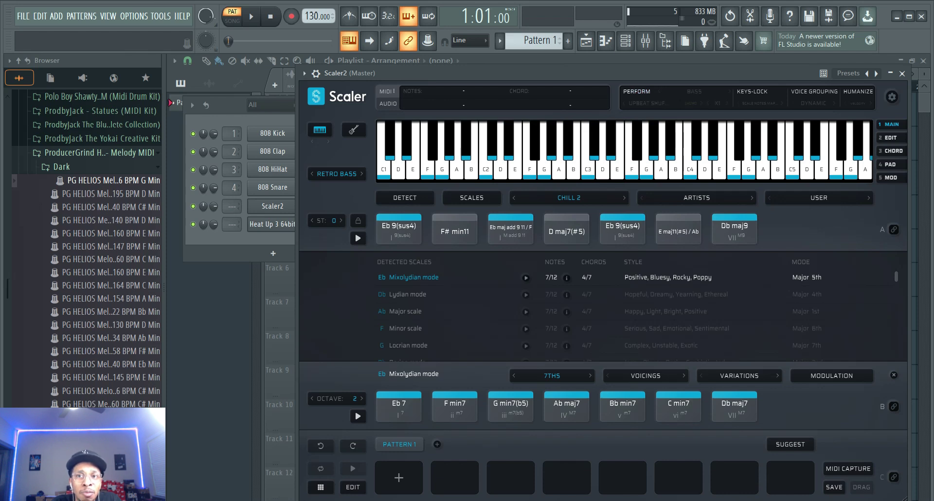
{"action": "left_click", "coordinate": [636, 91]}
{"action": "left_click", "coordinate": [694, 91]}
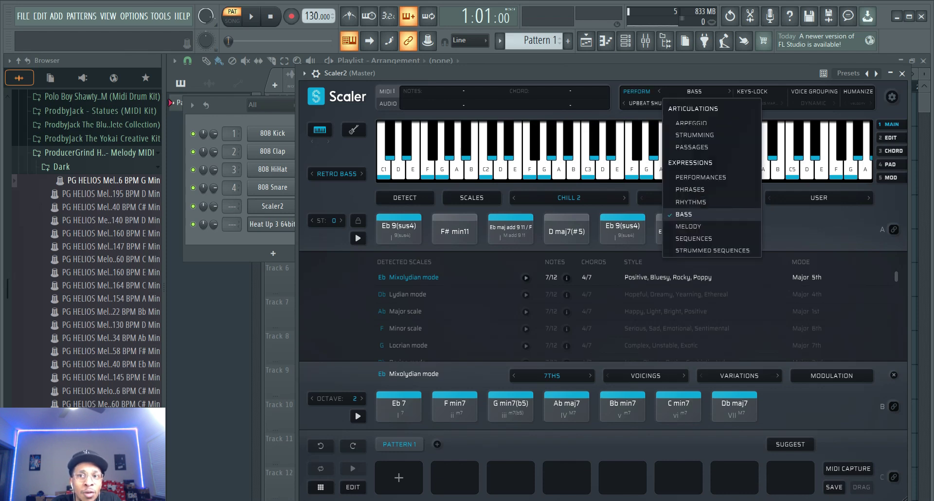
{"action": "left_click", "coordinate": [691, 226]}
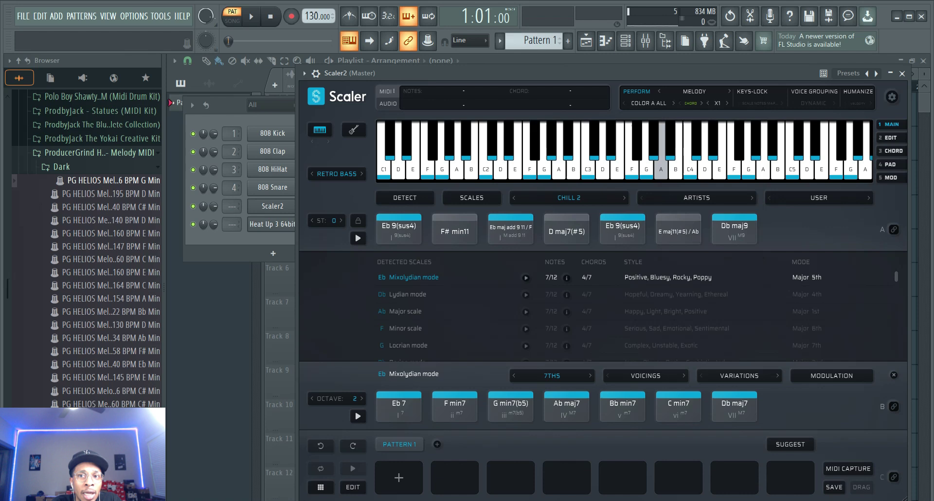
{"action": "left_click", "coordinate": [648, 103]}
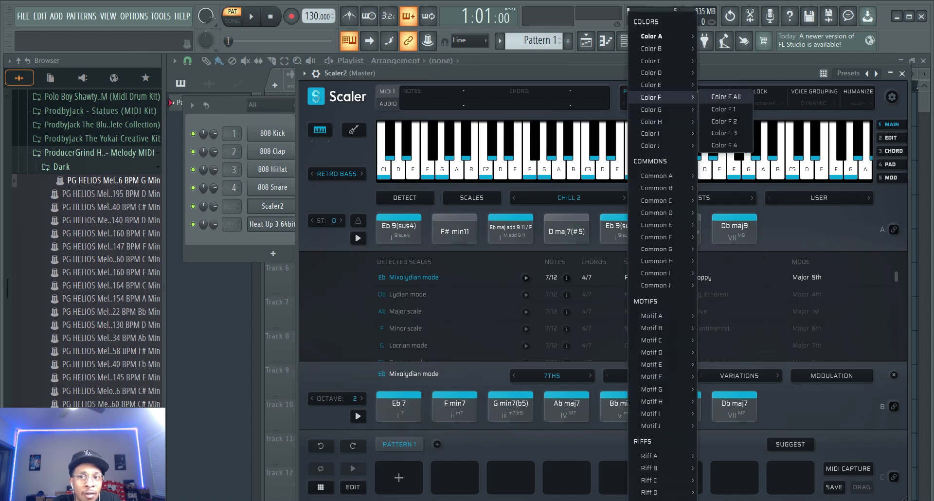
{"action": "mouse_move", "coordinate": [651, 85]}
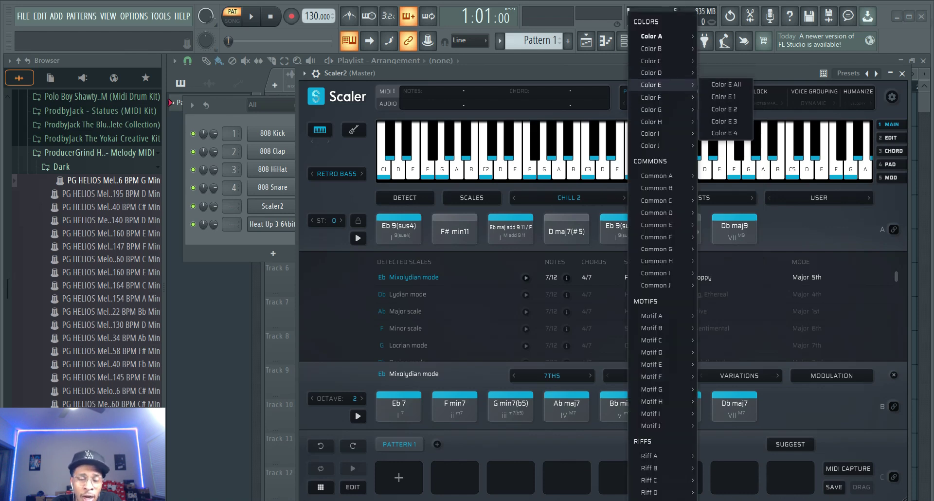
{"action": "mouse_move", "coordinate": [657, 188]}
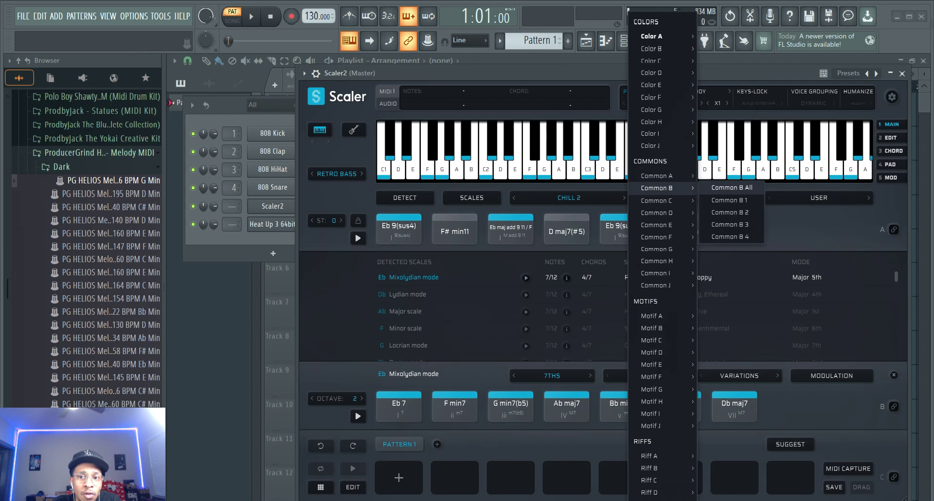
{"action": "mouse_move", "coordinate": [652, 328]}
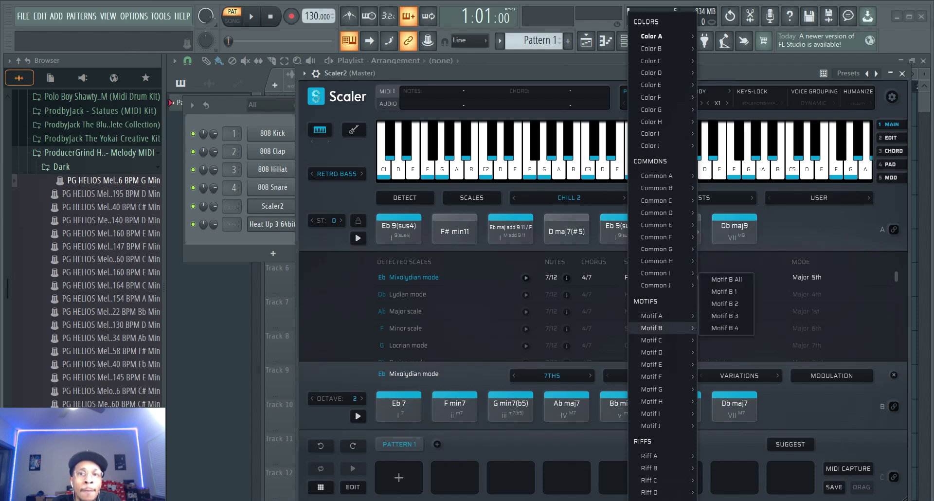
{"action": "key", "text": "Escape"}
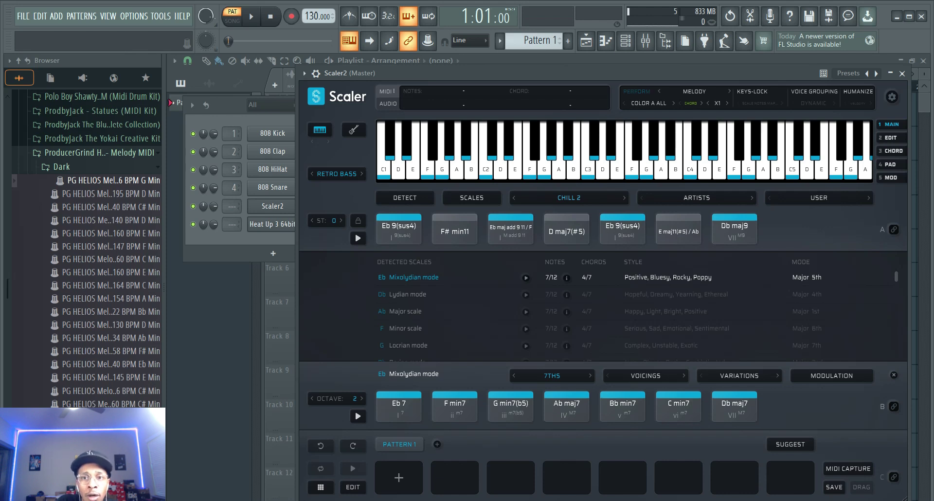
- Load the Hip Hop 13 song chord set
{"action": "left_click", "coordinate": [569, 198]}
{"action": "mouse_move", "coordinate": [559, 272]}
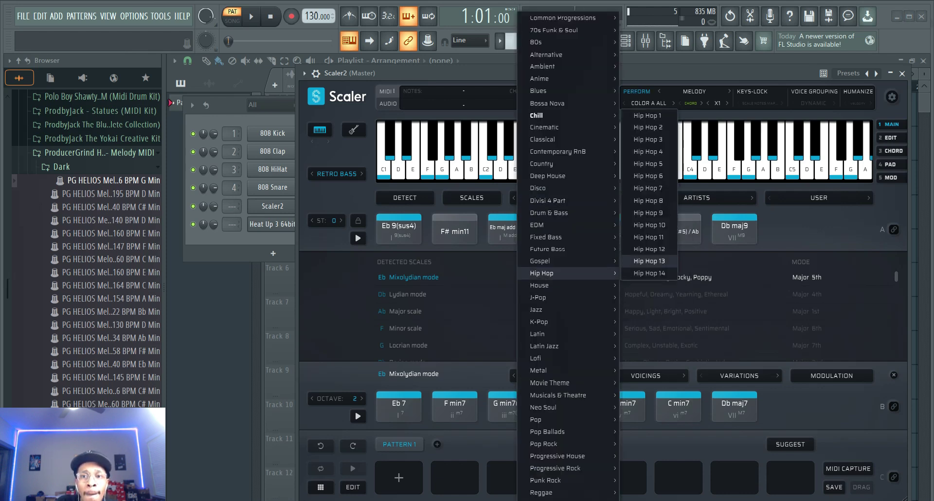
{"action": "left_click", "coordinate": [649, 260]}
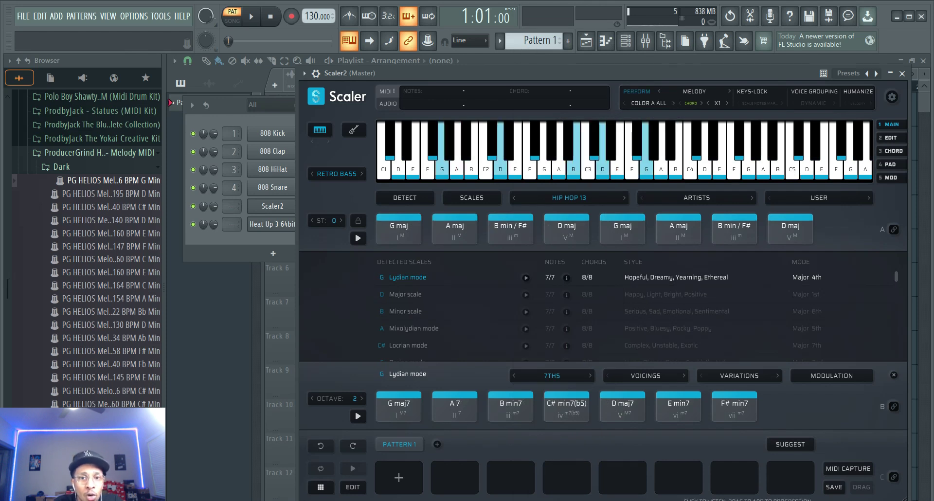
- Turn off performance playback and add G maj, B min/F#, G maj and D maj to Pattern 1 with a rest between each chord
{"action": "left_click_drag", "start_coordinate": [399, 229], "coordinate": [398, 477]}
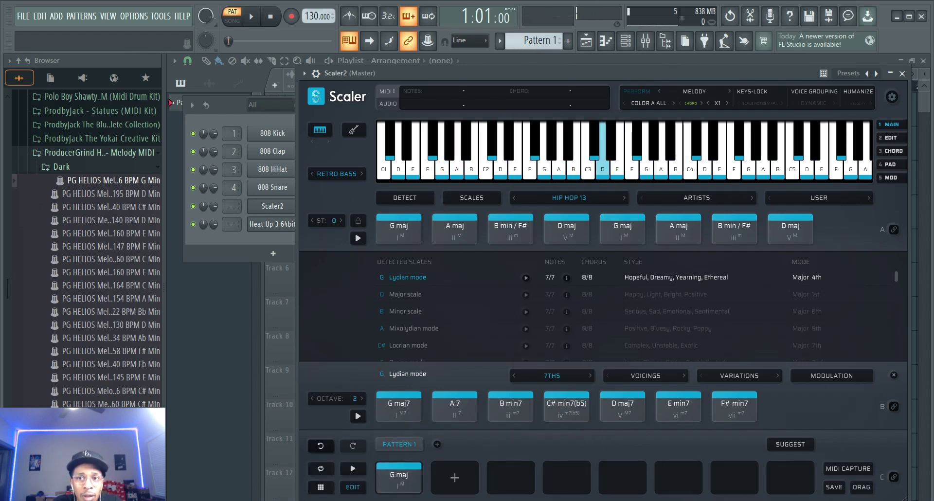
{"action": "left_click", "coordinate": [637, 92]}
{"action": "left_click_drag", "start_coordinate": [511, 229], "coordinate": [506, 478]}
{"action": "left_click_drag", "start_coordinate": [623, 229], "coordinate": [623, 477]}
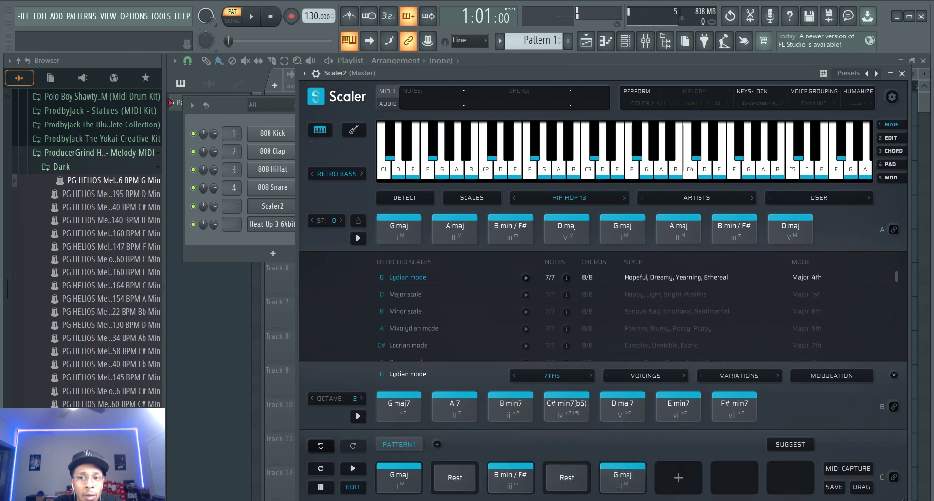
{"action": "left_click_drag", "start_coordinate": [790, 228], "coordinate": [734, 477]}
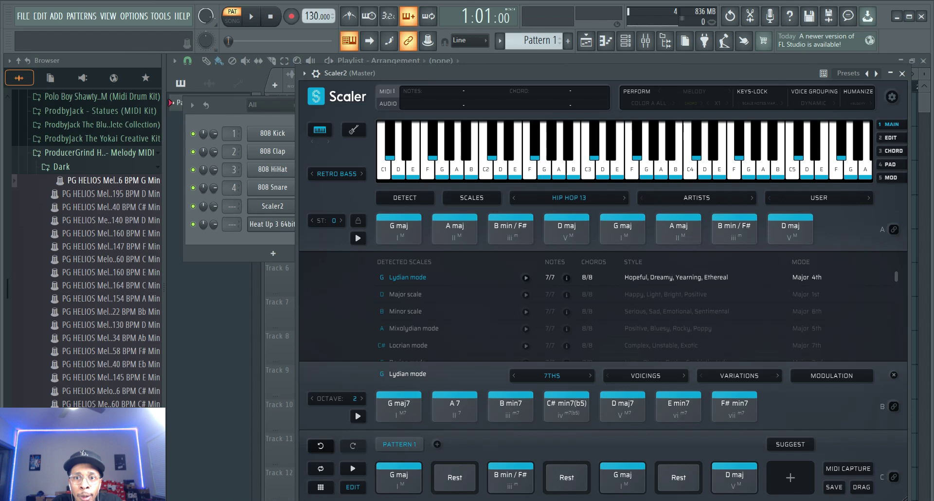
- Search the scales for "major blues" and select the C Major Blues Hexatonic Scale
{"action": "left_click", "coordinate": [471, 198]}
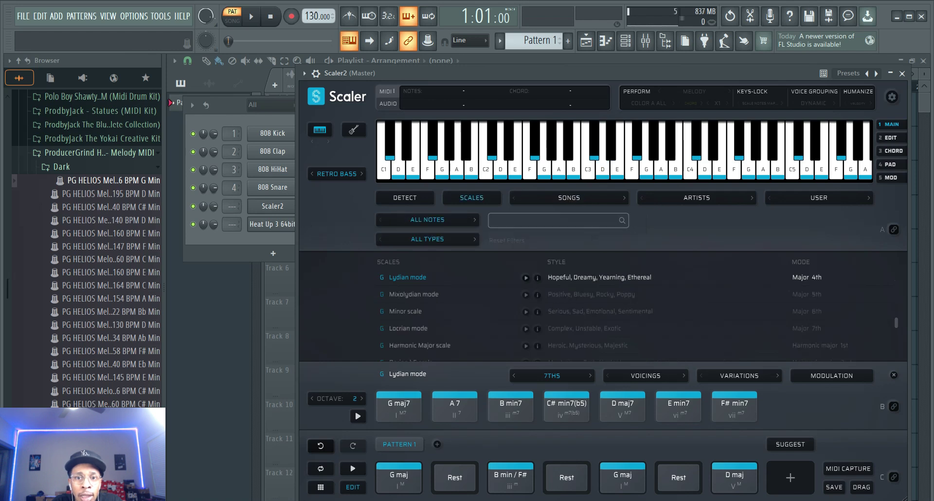
{"action": "type", "text": "majo"}
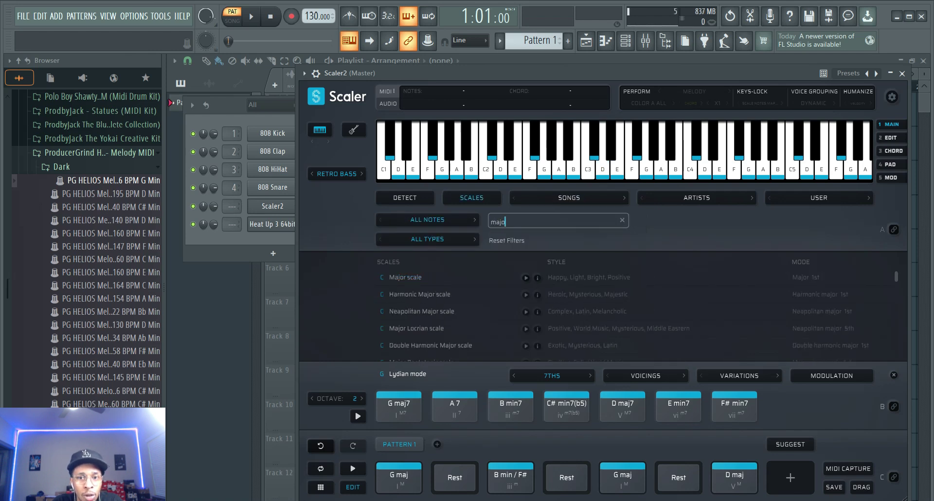
{"action": "type", "text": "r blues"}
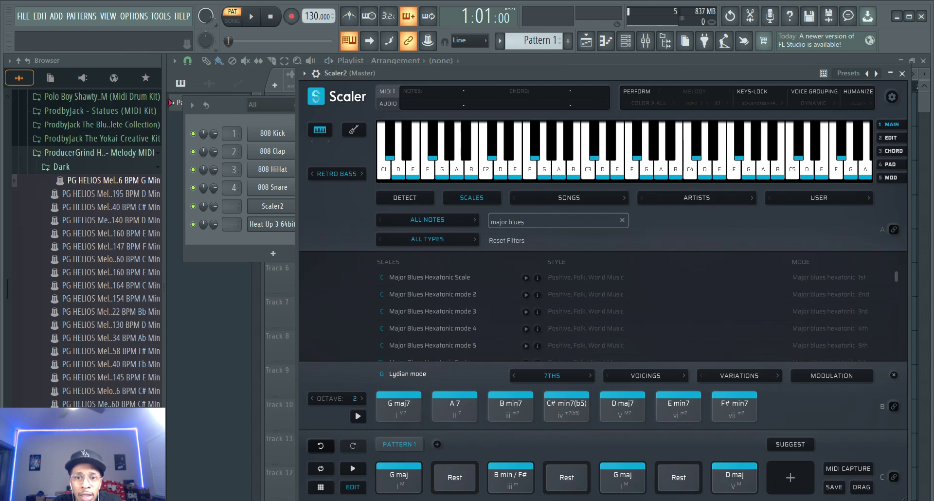
{"action": "left_click", "coordinate": [430, 277]}
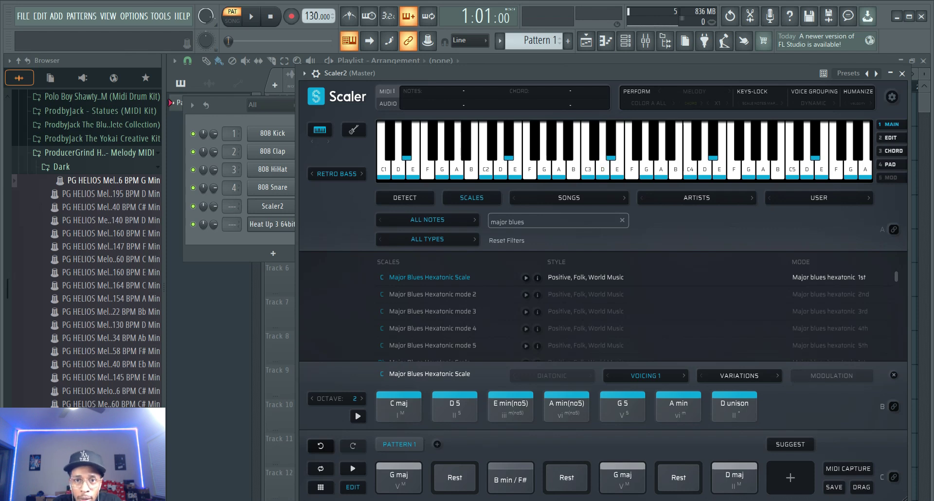
- Search the scales for "persian" and select C Persian mode 2
{"action": "left_click_drag", "start_coordinate": [524, 221], "coordinate": [491, 221]}
{"action": "type", "text": "p"}
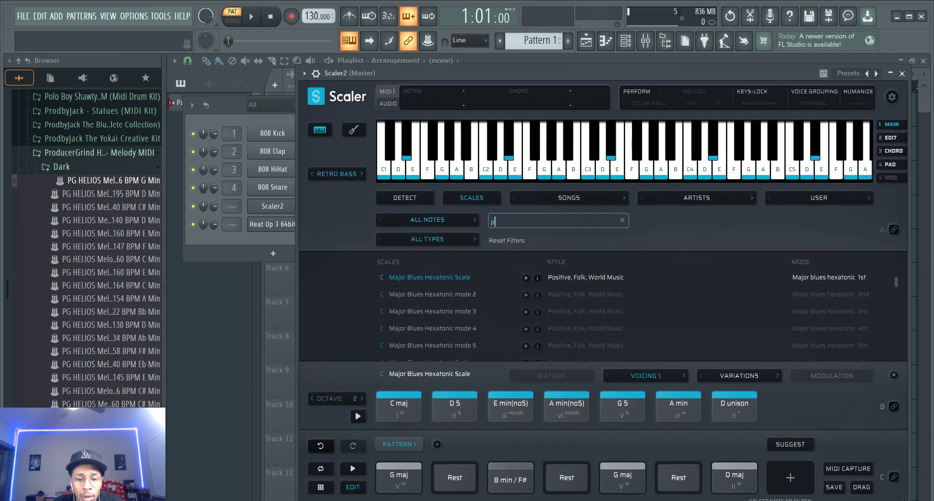
{"action": "type", "text": "ersian"}
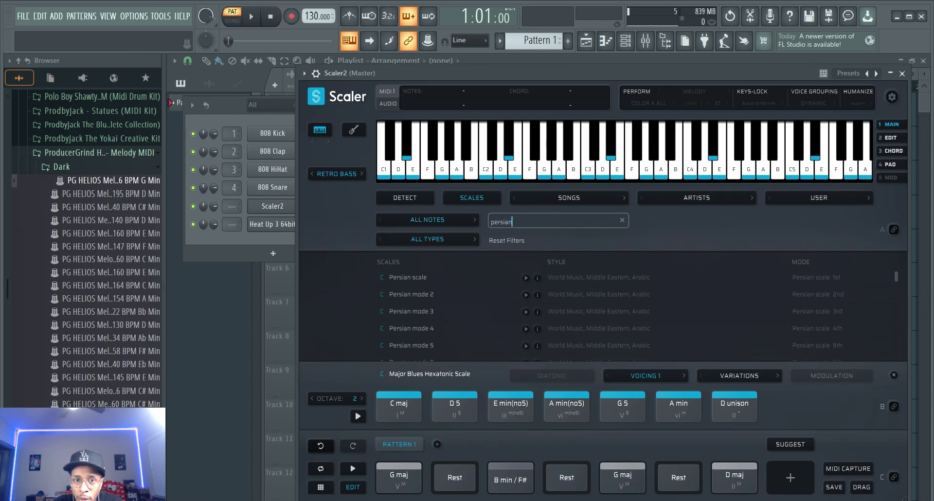
{"action": "left_click", "coordinate": [411, 295]}
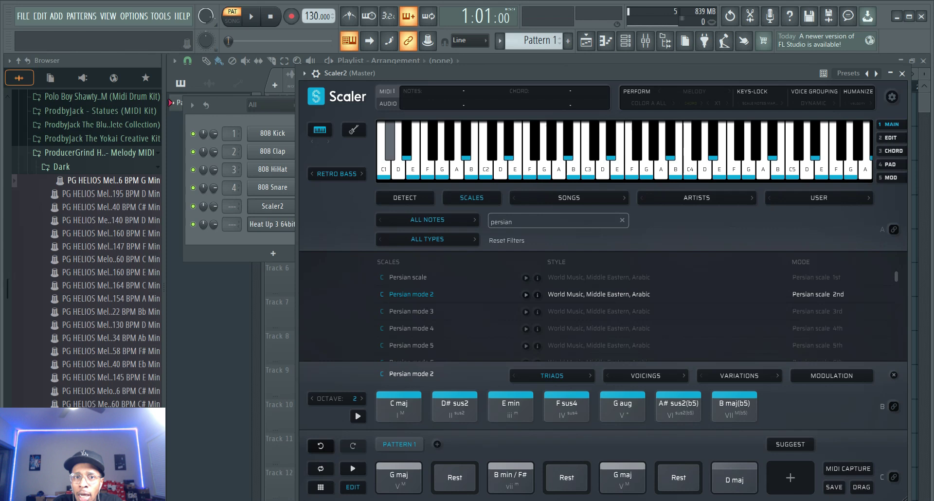
- Turn performance playback back on and switch its articulation to Passages
{"action": "left_click", "coordinate": [336, 174]}
{"action": "mouse_move", "coordinate": [343, 250]}
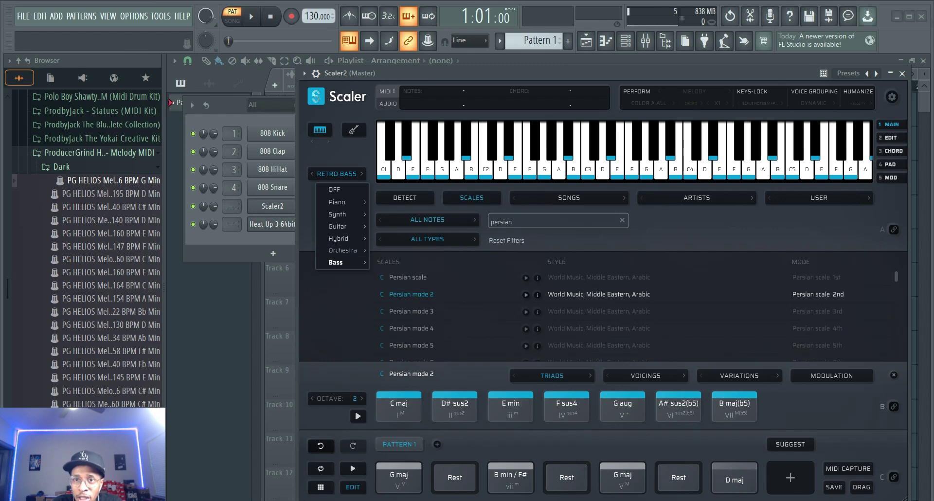
{"action": "left_click", "coordinate": [637, 92]}
{"action": "left_click", "coordinate": [648, 103]}
{"action": "mouse_move", "coordinate": [661, 109]}
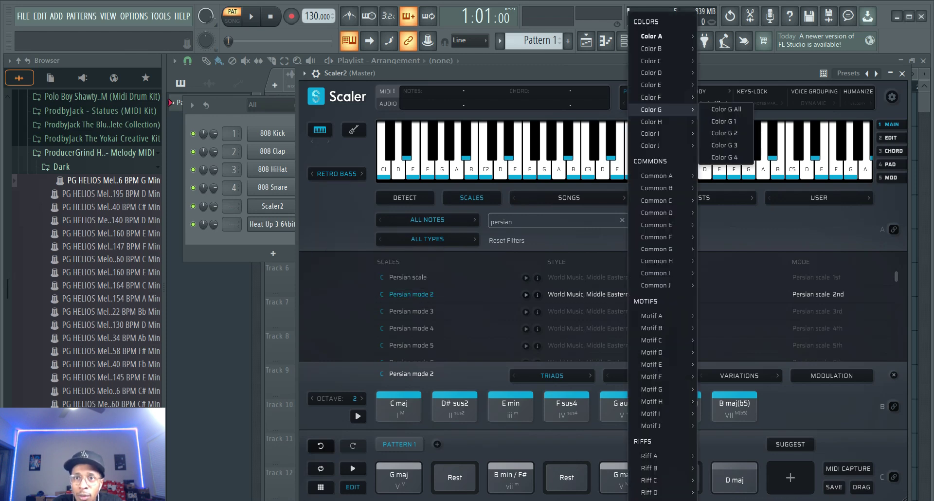
{"action": "left_click", "coordinate": [703, 92]}
{"action": "left_click", "coordinate": [694, 91]}
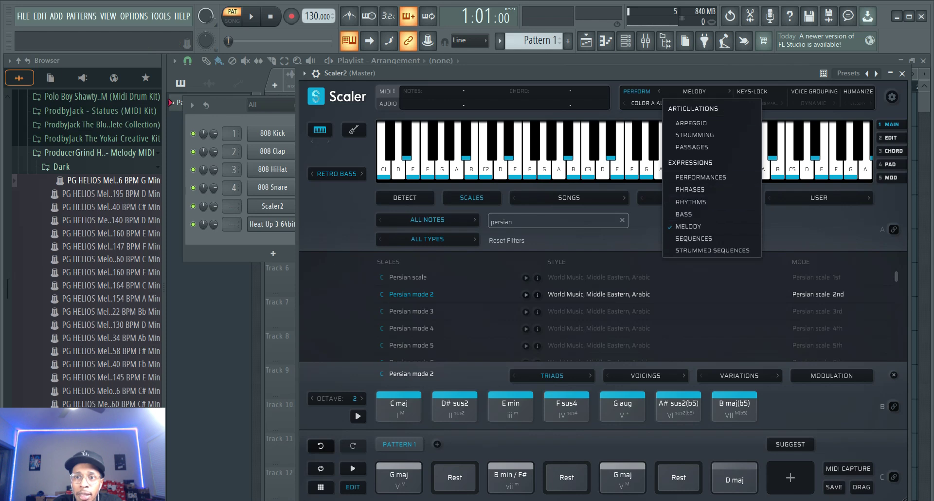
{"action": "left_click", "coordinate": [688, 147]}
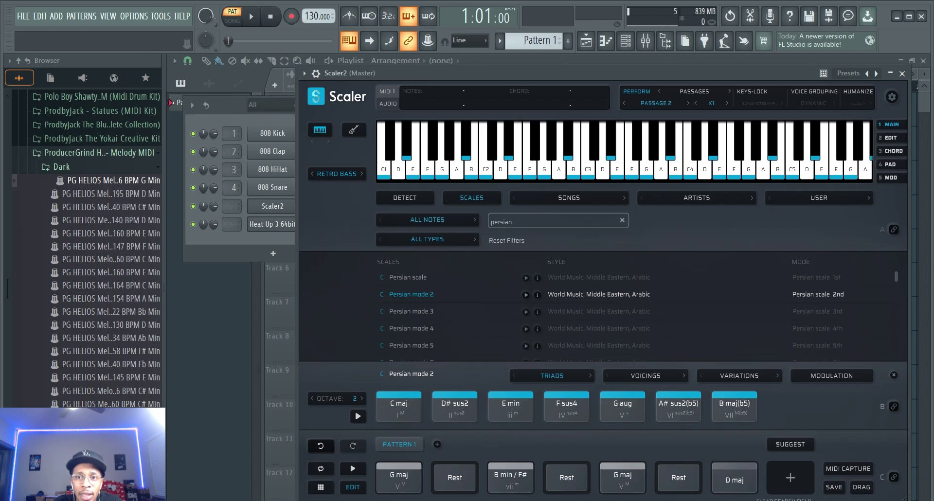
- Load the Country 1 song chord set
{"action": "scroll", "coordinate": [584, 312], "scroll_direction": "down", "scroll_amount": 1}
{"action": "left_click", "coordinate": [569, 198]}
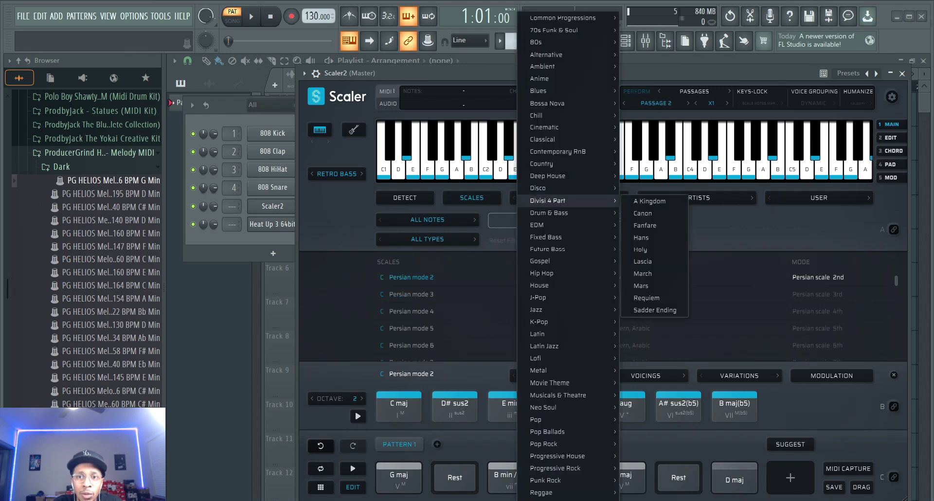
{"action": "mouse_move", "coordinate": [564, 163]}
{"action": "left_click", "coordinate": [637, 163]}
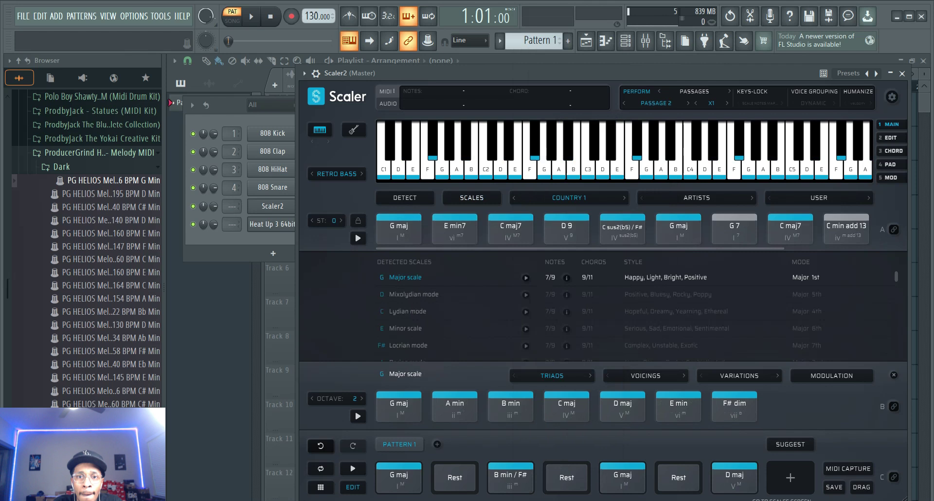
- Change the instrument sound to Grand Piano
{"action": "left_click", "coordinate": [337, 174]}
{"action": "mouse_move", "coordinate": [341, 202]}
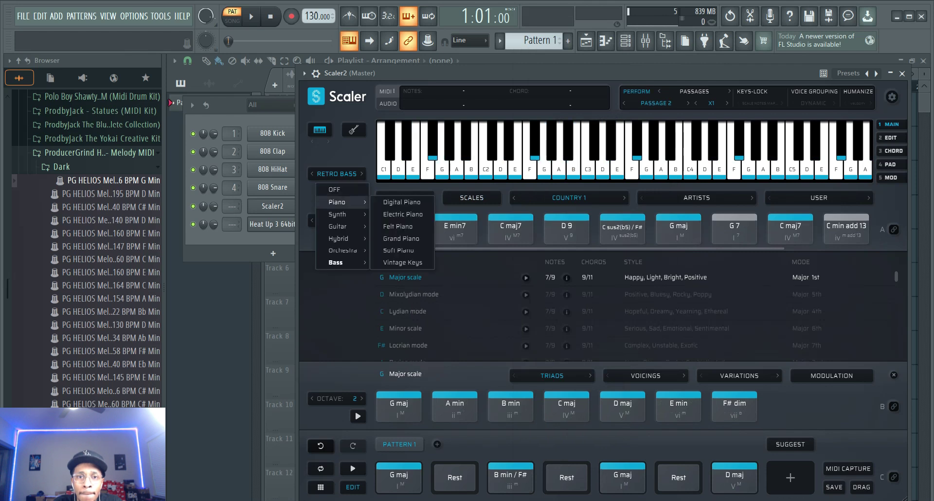
{"action": "left_click", "coordinate": [400, 238]}
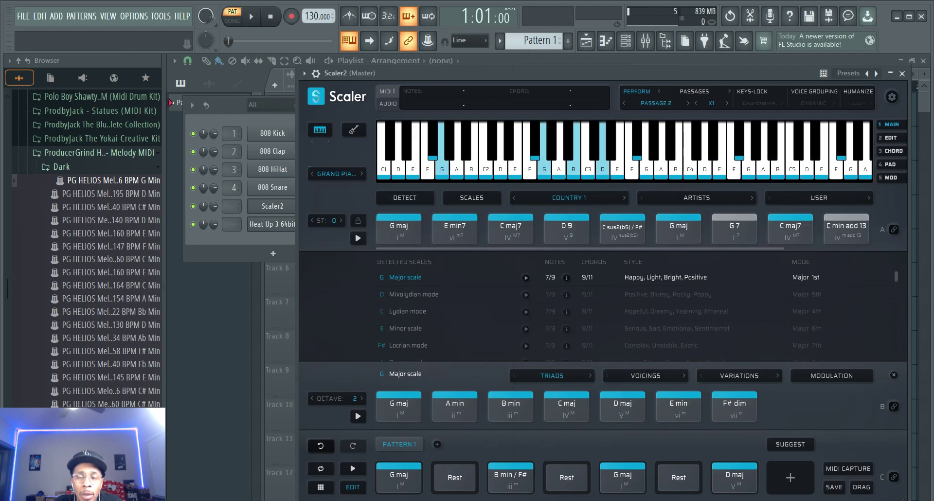
- Set the performance pattern to Passage 3 and its speed to x0.5
{"action": "left_click", "coordinate": [656, 103]}
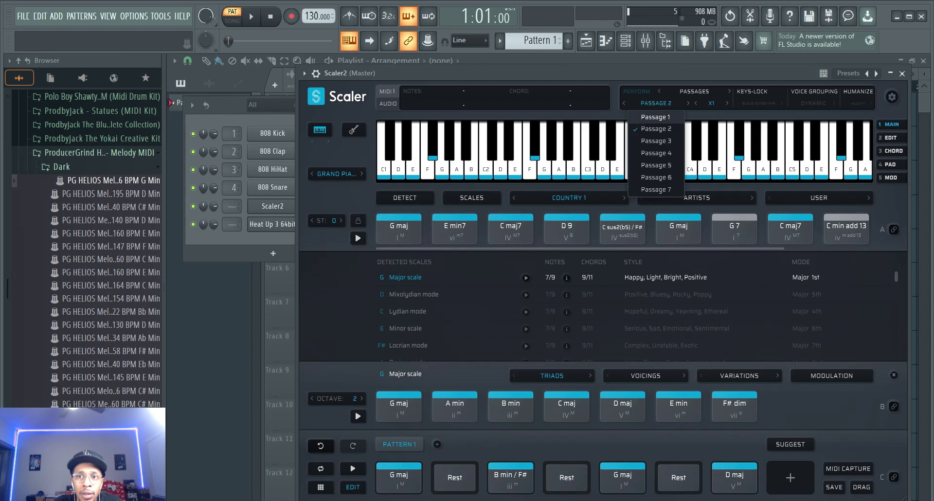
{"action": "left_click", "coordinate": [656, 140]}
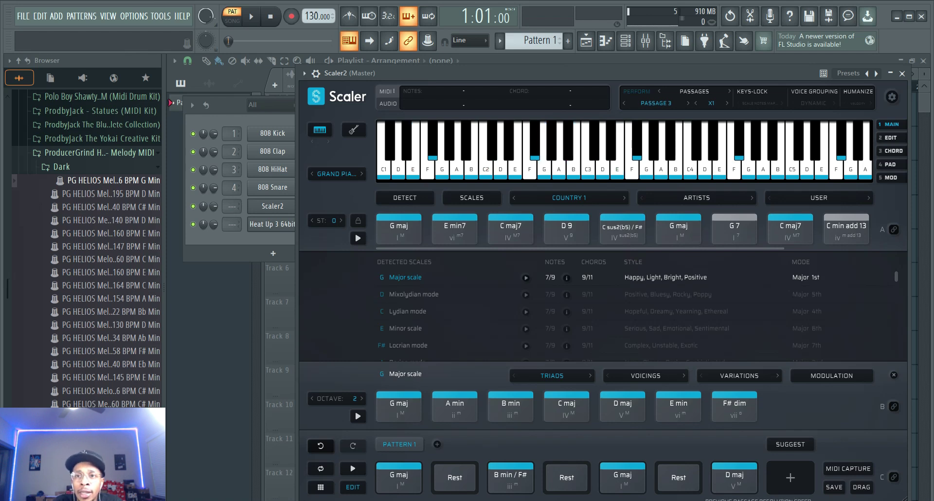
{"action": "left_click", "coordinate": [696, 103]}
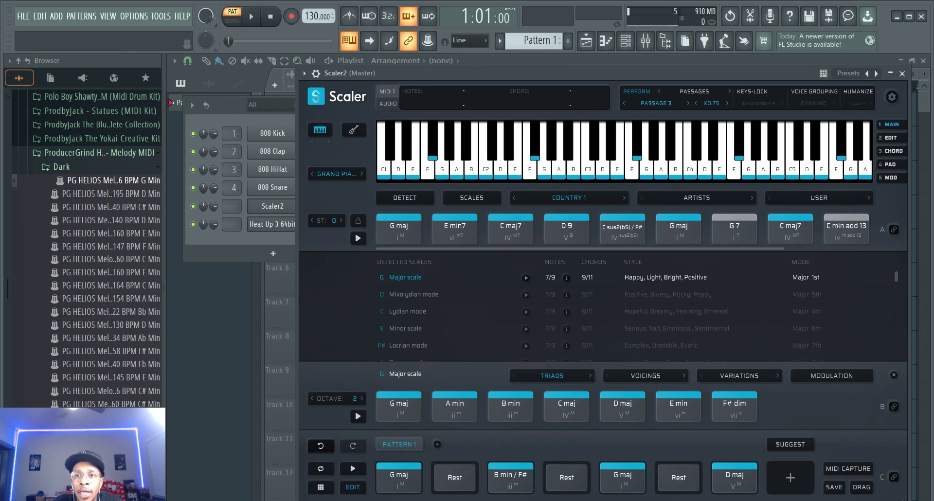
{"action": "left_click", "coordinate": [696, 103]}
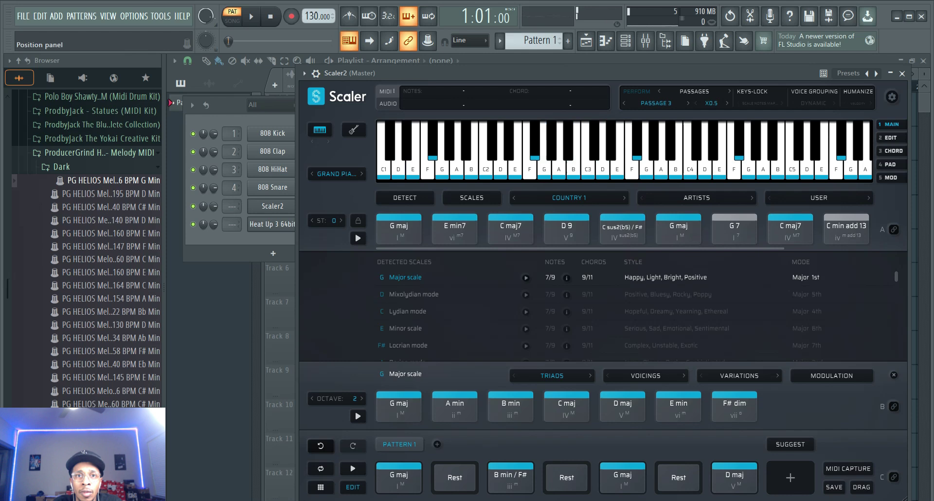
- Set the project tempo to 93 BPM and open the list of passage patterns
{"action": "left_click_drag", "start_coordinate": [318, 16], "coordinate": [318, 34]}
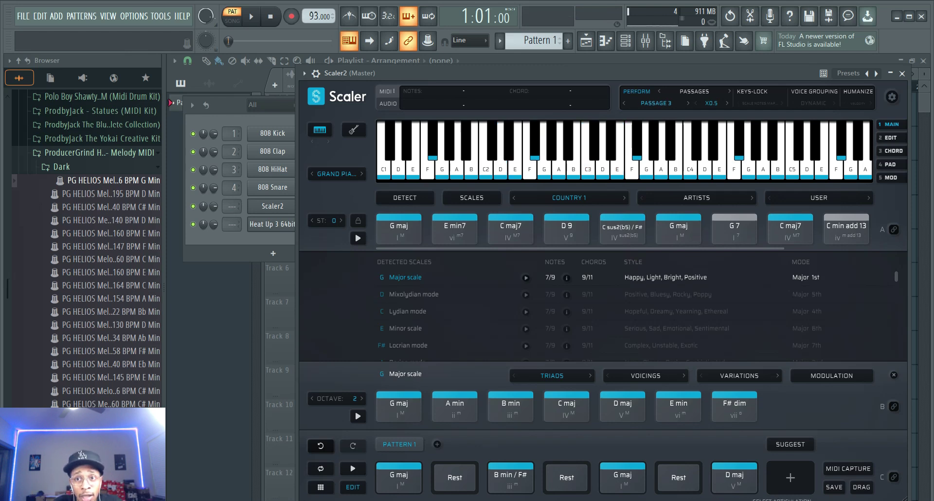
{"action": "left_click", "coordinate": [656, 103]}
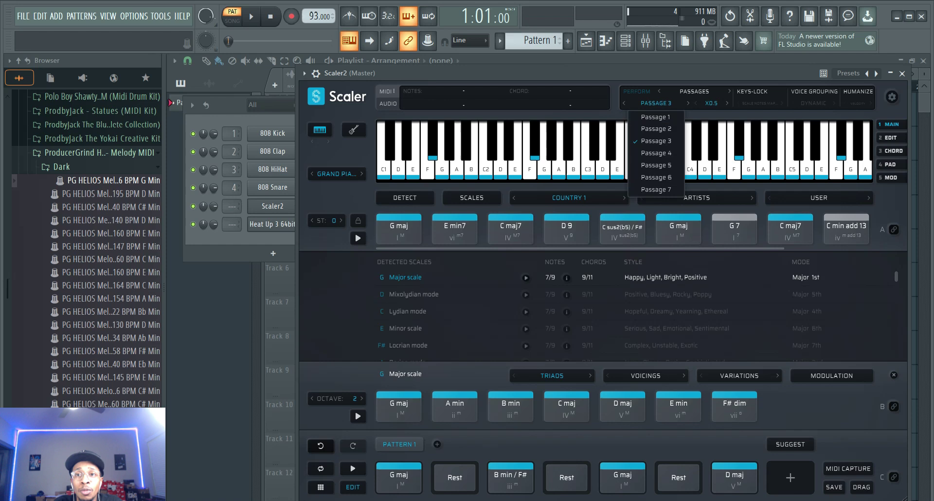